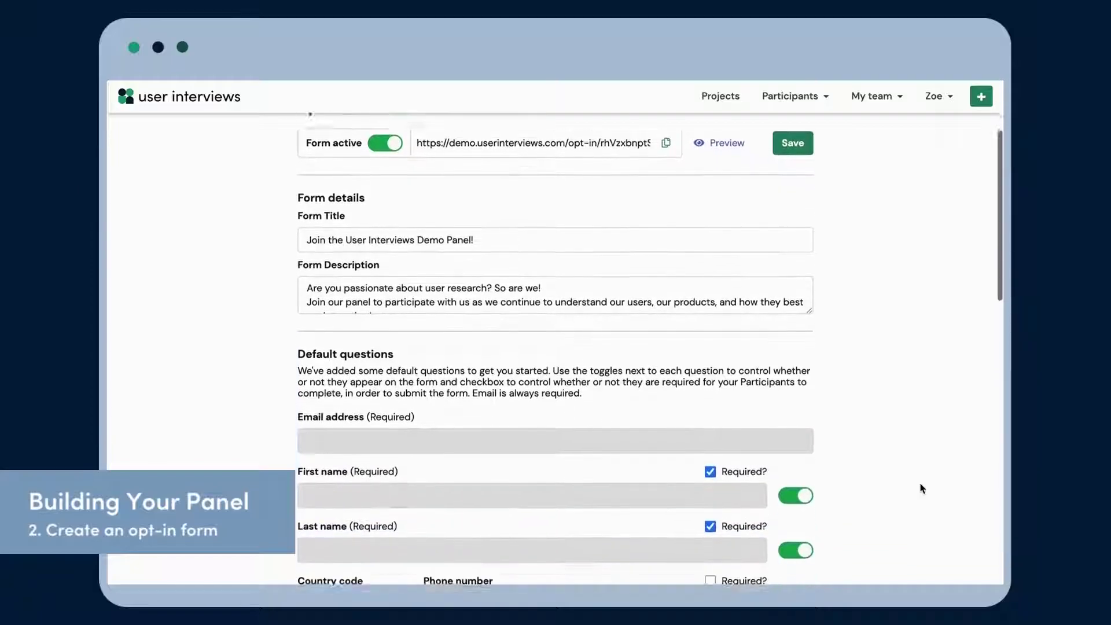
- Check the opt-in form's default and custom questions in the editor and in preview mode, and copy the form's link
{"action": "scroll", "coordinate": [922, 489], "scroll_direction": "down", "scroll_amount": 5}
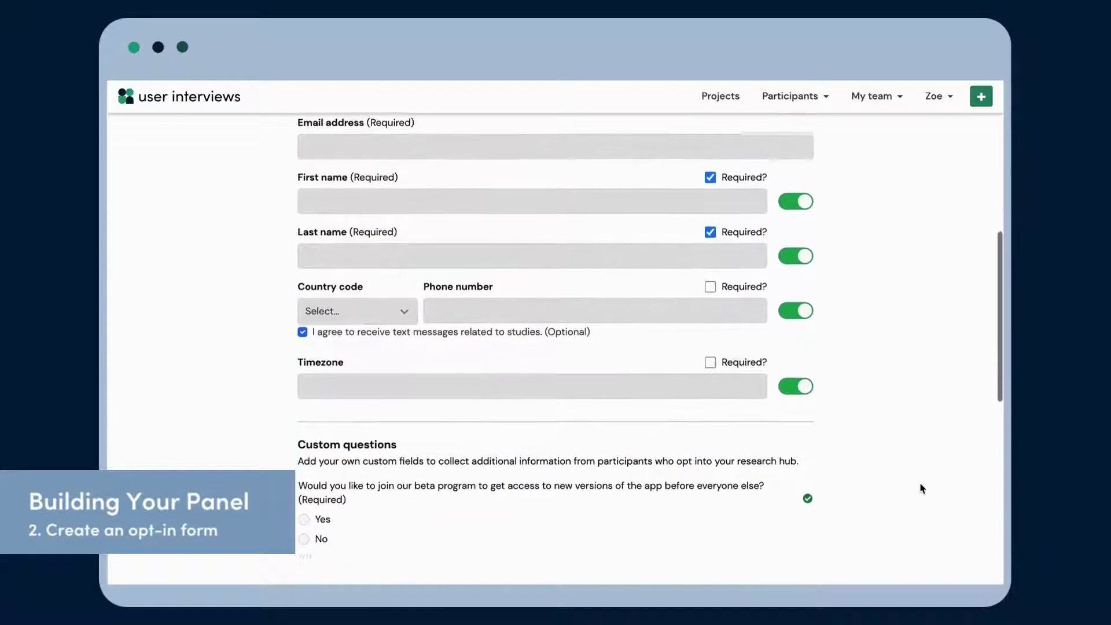
{"action": "scroll", "coordinate": [929, 463], "scroll_direction": "down", "scroll_amount": 5}
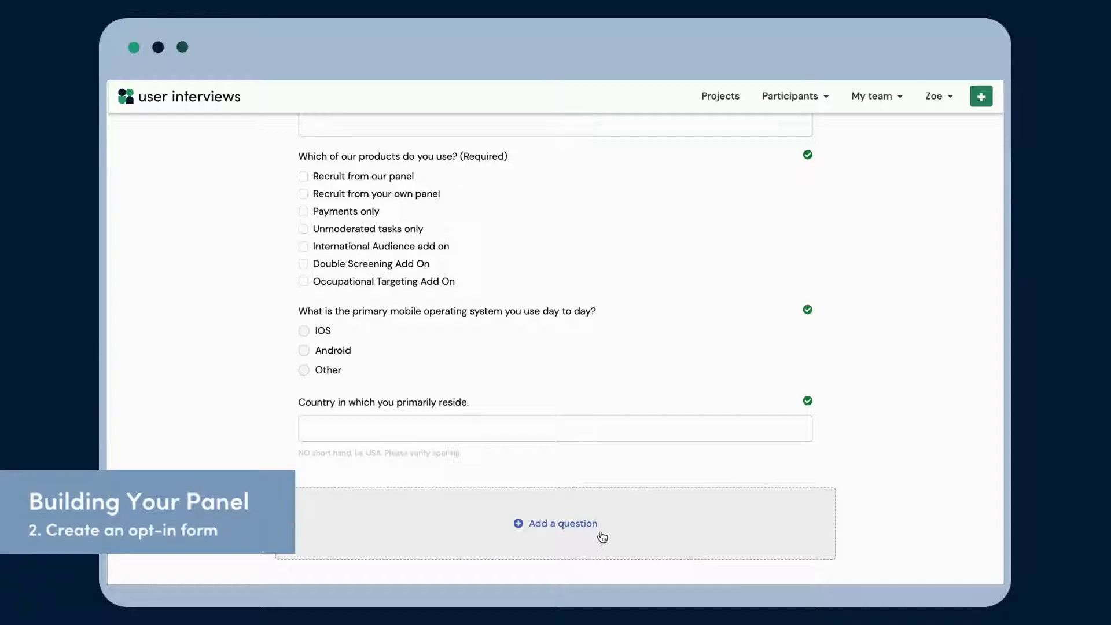
{"action": "scroll", "coordinate": [915, 496], "scroll_direction": "up", "scroll_amount": 15}
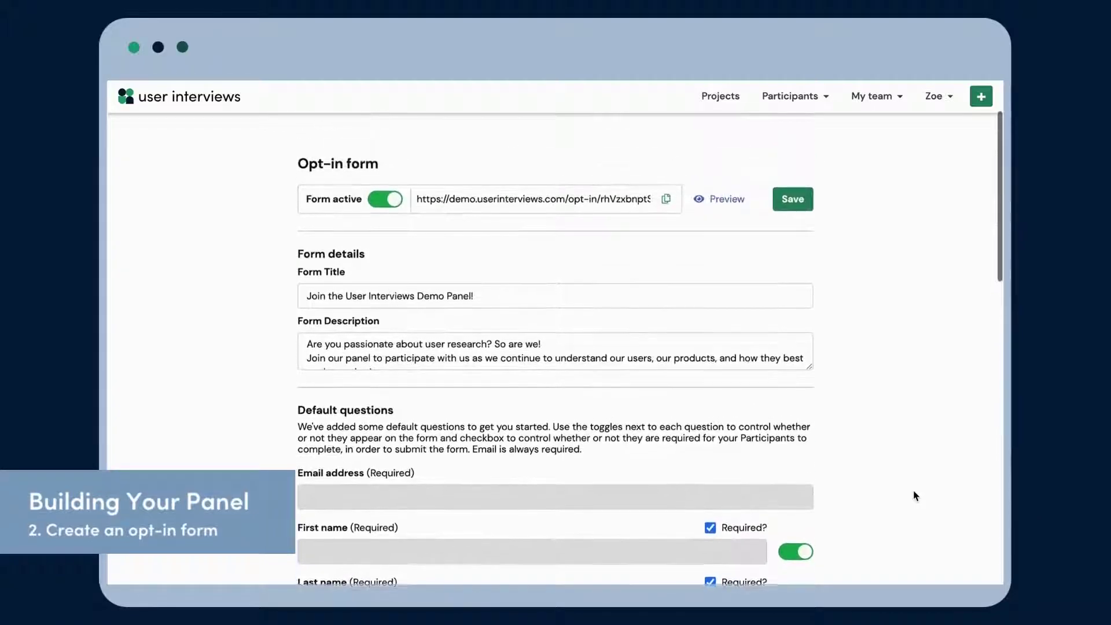
{"action": "left_click", "coordinate": [737, 203]}
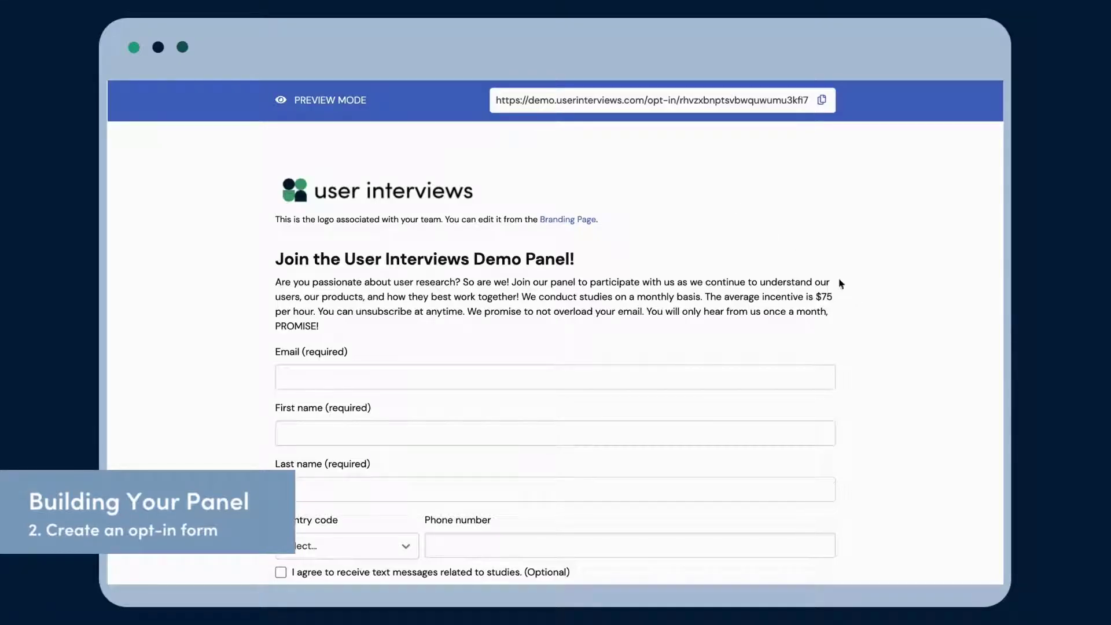
{"action": "scroll", "coordinate": [949, 556], "scroll_direction": "down", "scroll_amount": 5}
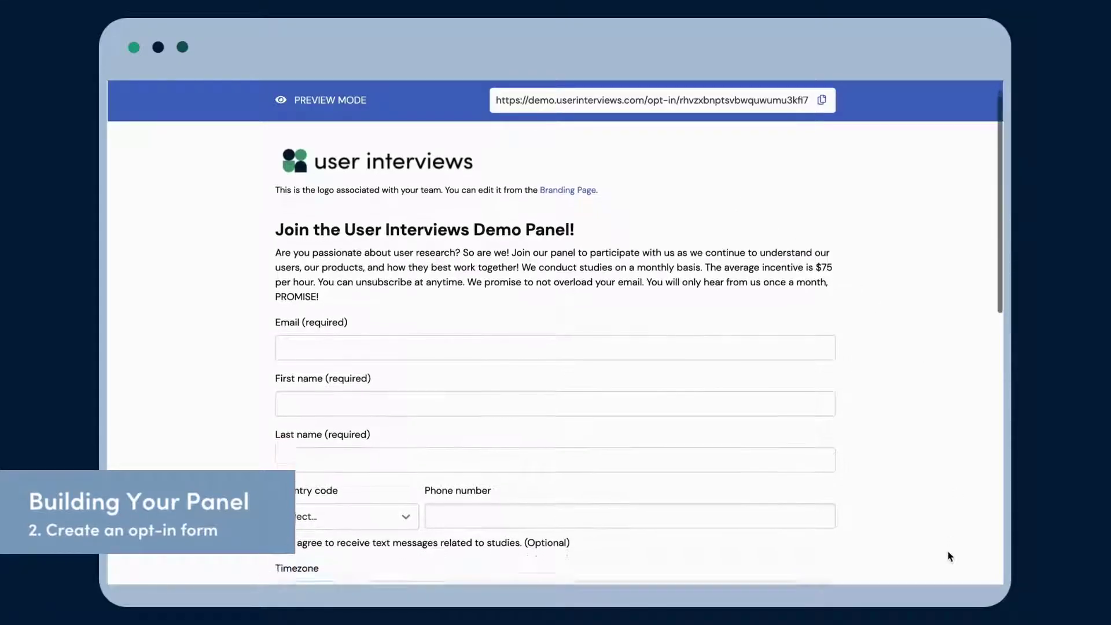
{"action": "scroll", "coordinate": [950, 557], "scroll_direction": "down", "scroll_amount": 9}
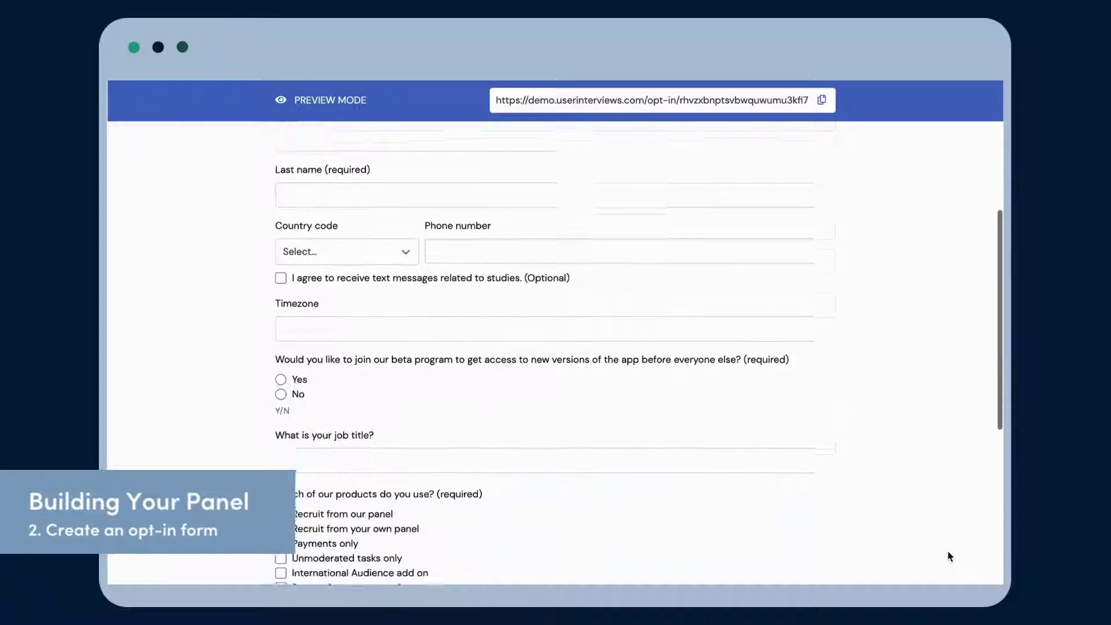
{"action": "scroll", "coordinate": [950, 557], "scroll_direction": "down", "scroll_amount": 2}
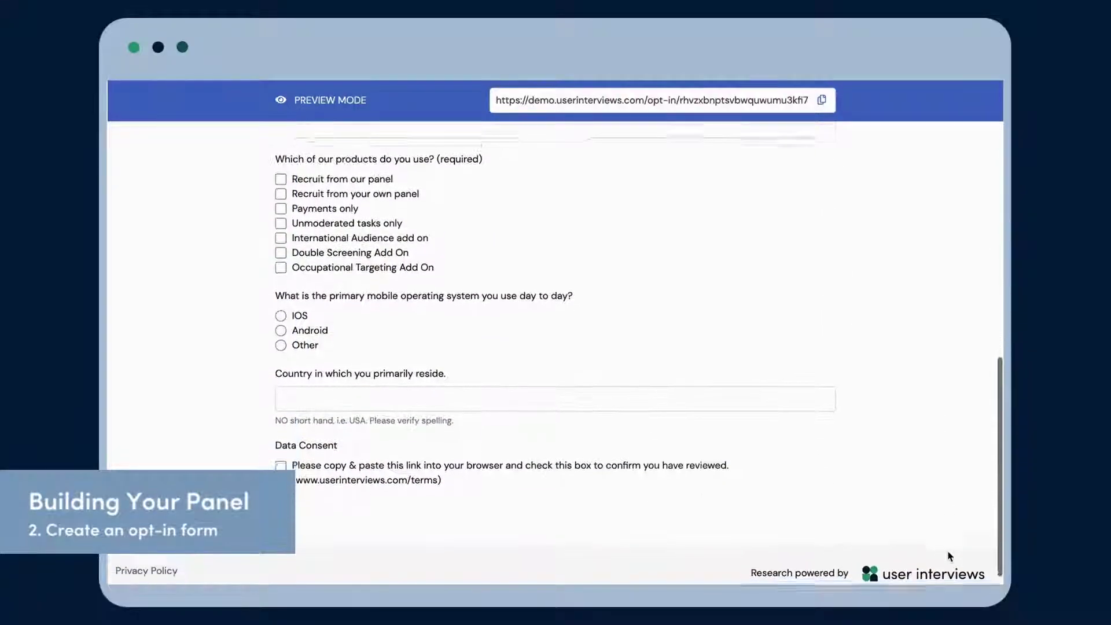
{"action": "left_click", "coordinate": [824, 103]}
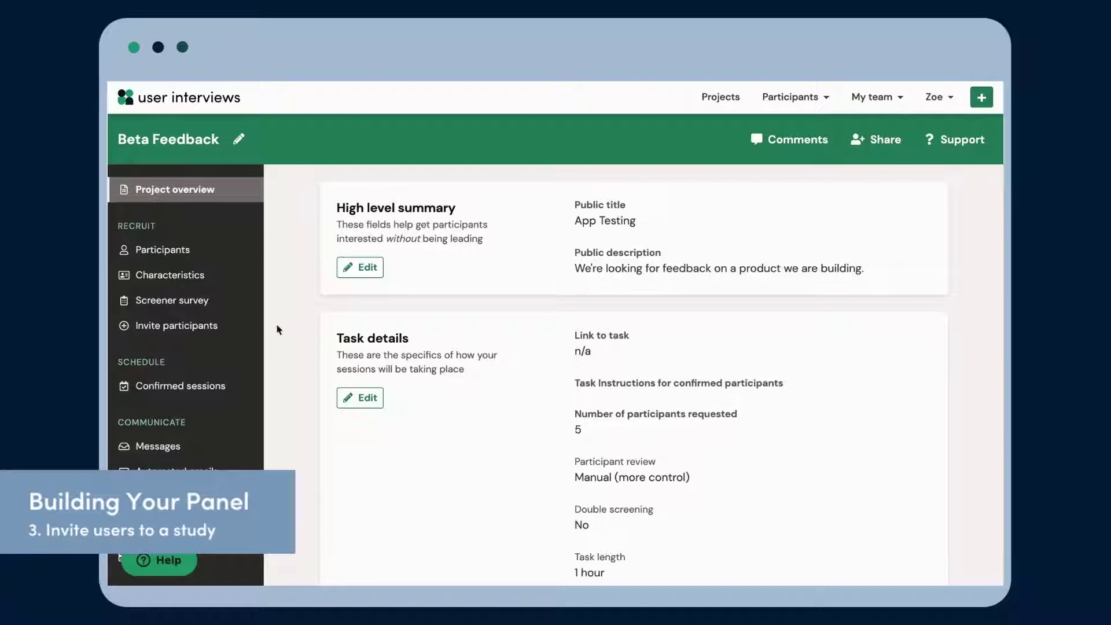
- Copy the shareable link of the Beta Feedback project from its participant invitation options
{"action": "left_click", "coordinate": [218, 329]}
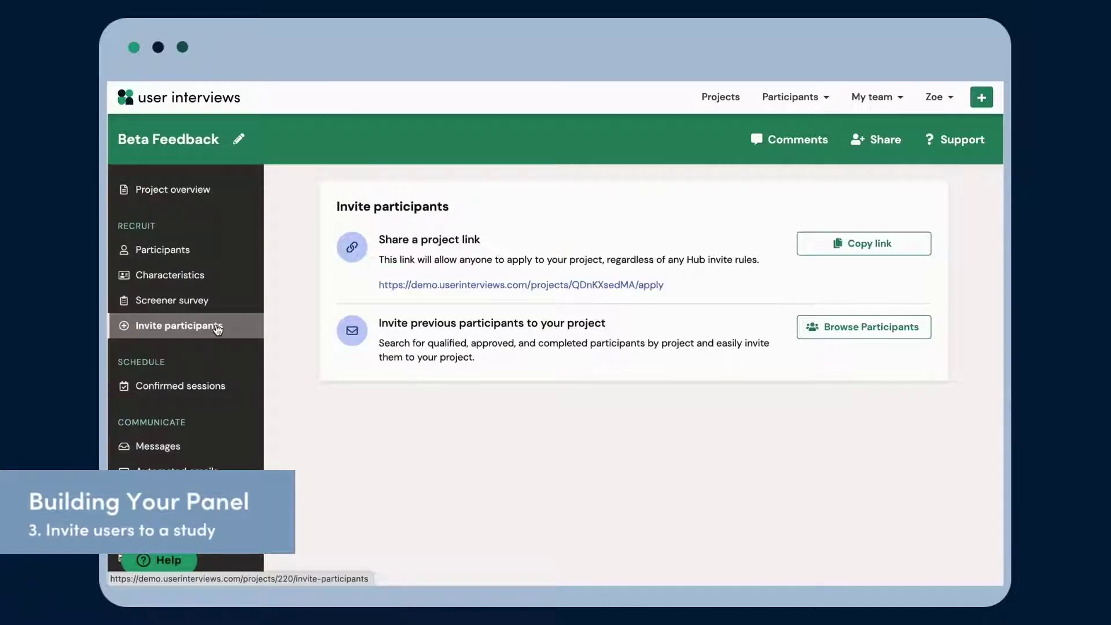
{"action": "left_click", "coordinate": [853, 245]}
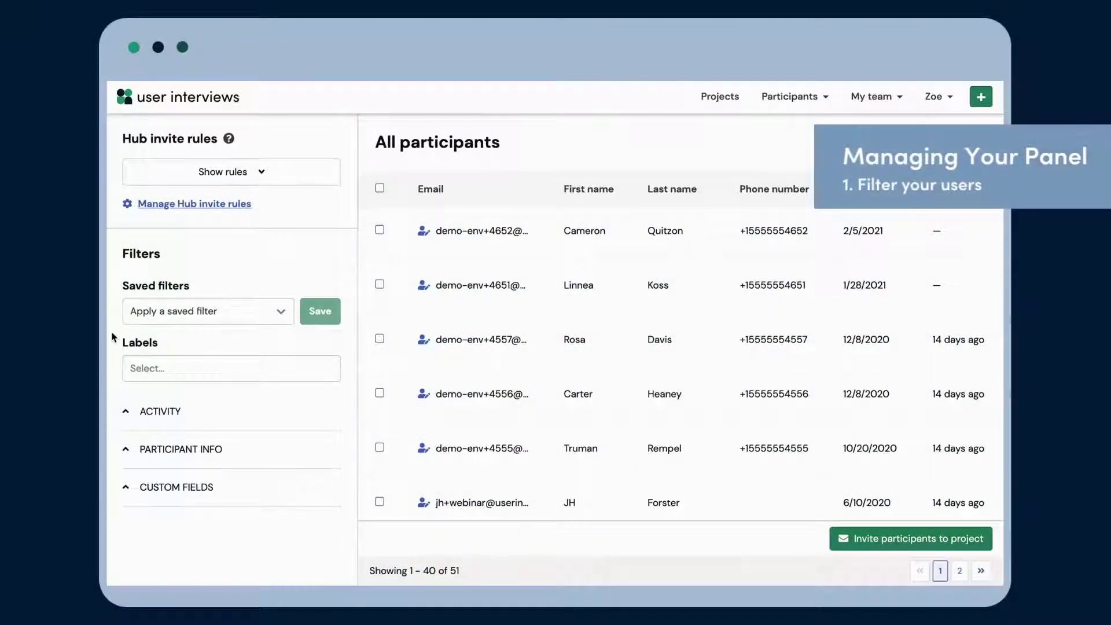
- Expand the Activity and Custom Fields filter groups and apply the saved filter Pro beta users to the participant list
{"action": "left_click", "coordinate": [125, 414]}
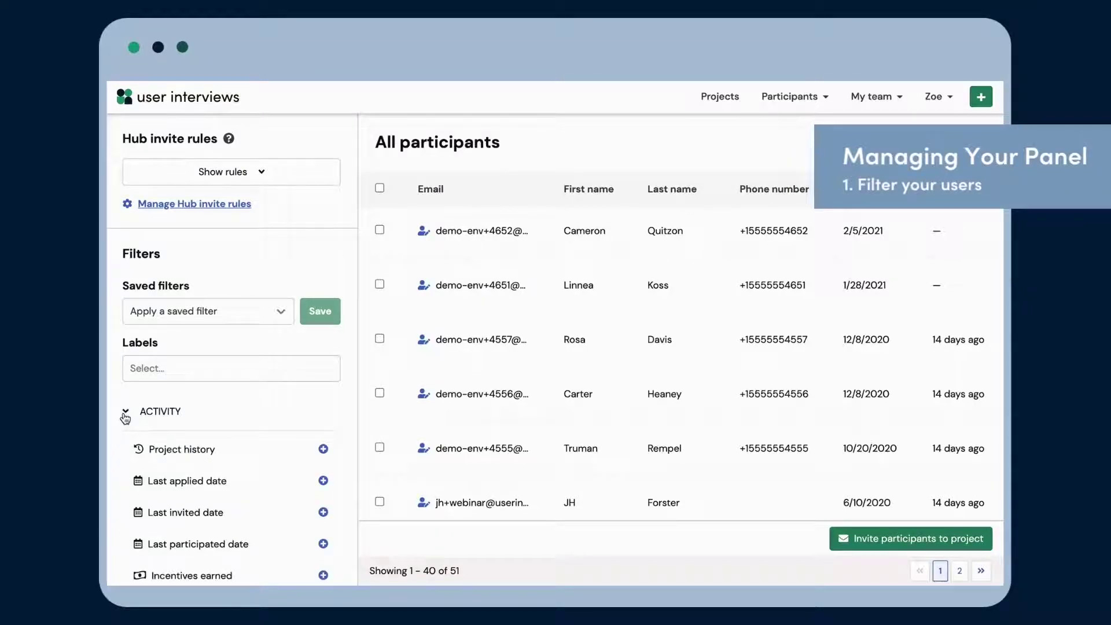
{"action": "scroll", "coordinate": [118, 467], "scroll_direction": "down", "scroll_amount": 3}
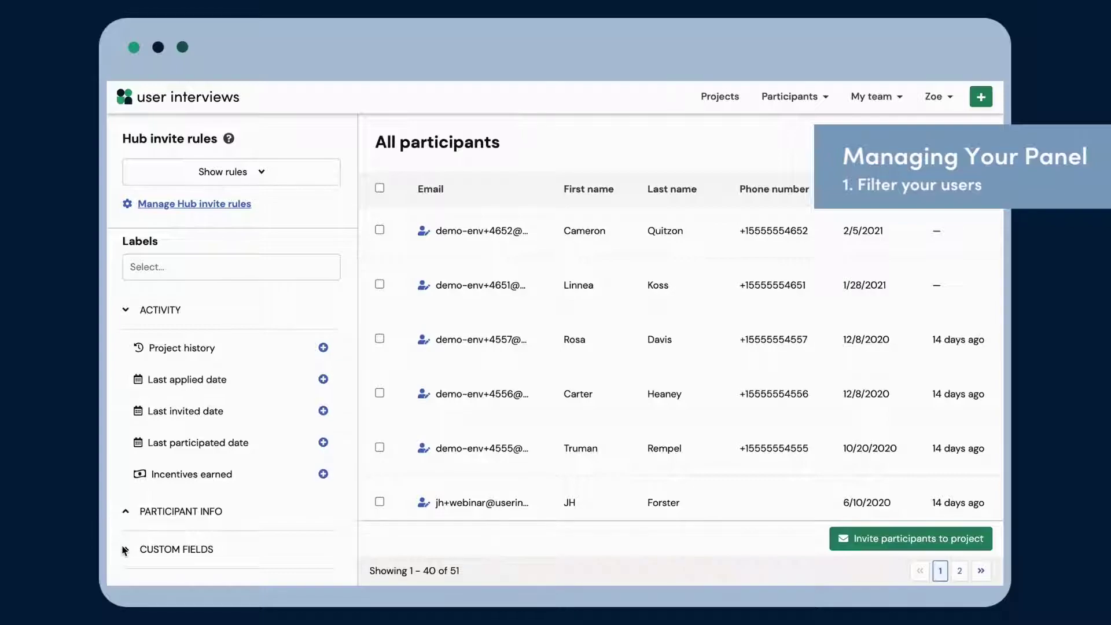
{"action": "scroll", "coordinate": [118, 558], "scroll_direction": "down", "scroll_amount": 5}
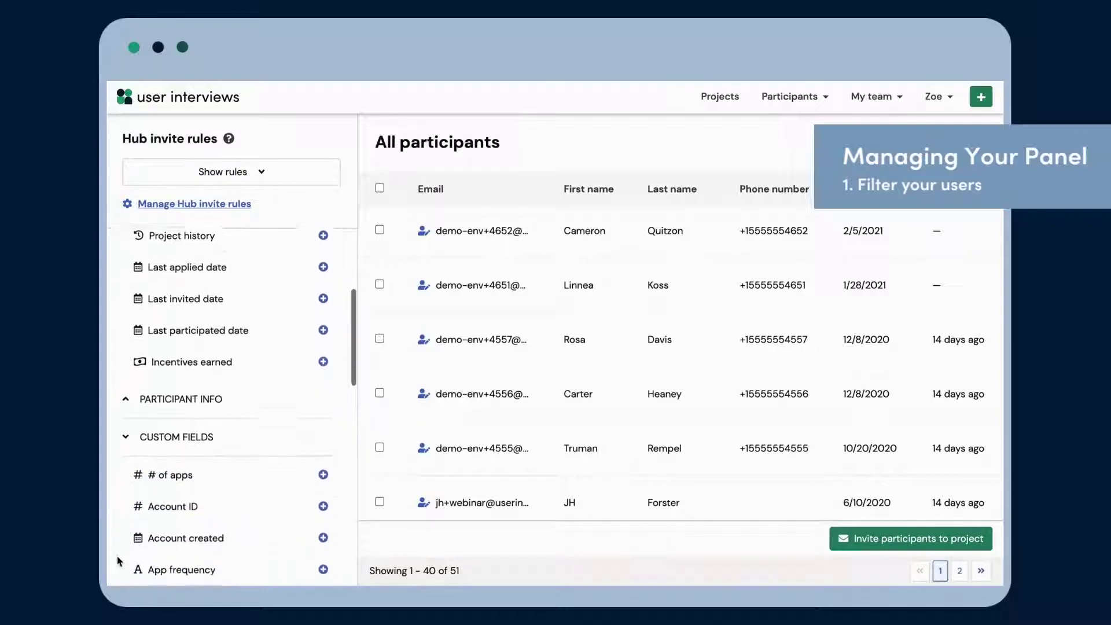
{"action": "scroll", "coordinate": [119, 561], "scroll_direction": "down", "scroll_amount": 2}
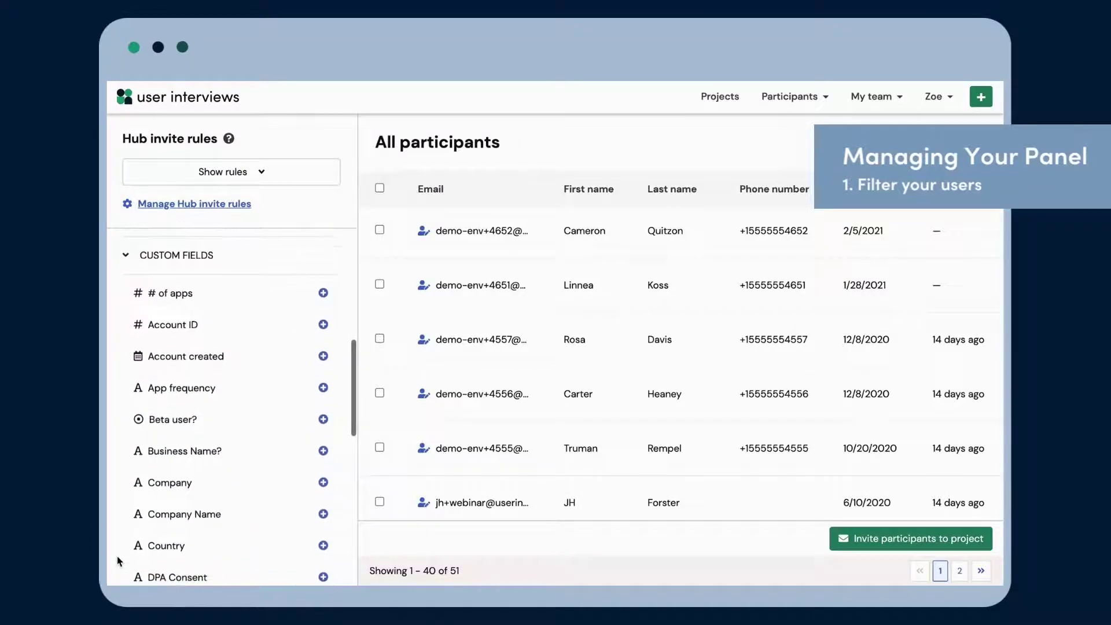
{"action": "scroll", "coordinate": [118, 561], "scroll_direction": "up", "scroll_amount": 5}
{"action": "scroll", "coordinate": [116, 561], "scroll_direction": "up", "scroll_amount": 3}
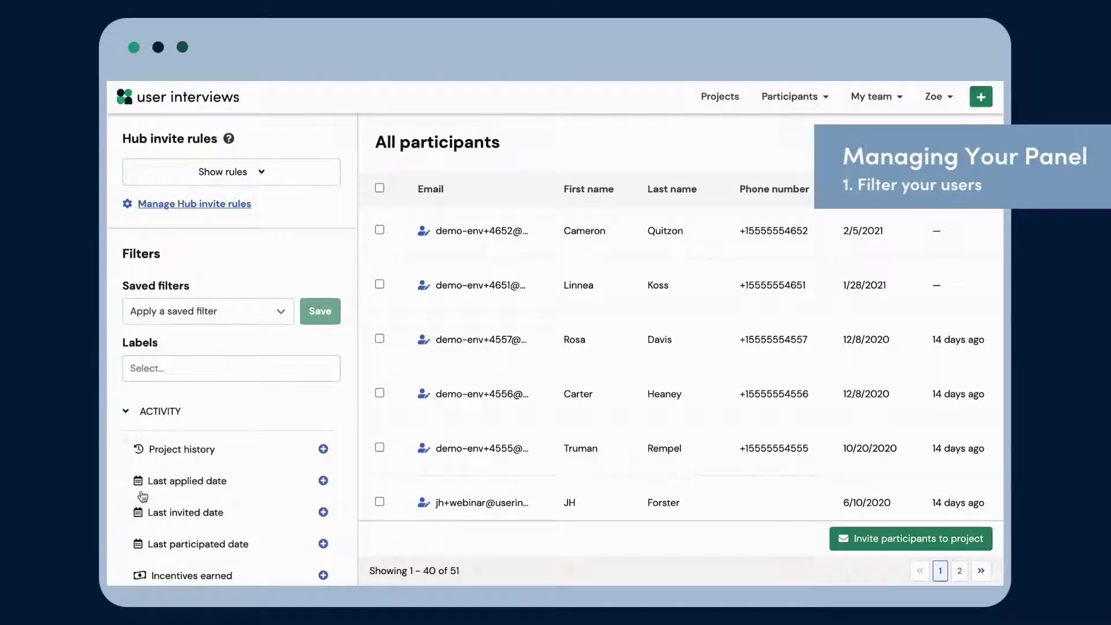
{"action": "left_click", "coordinate": [283, 314]}
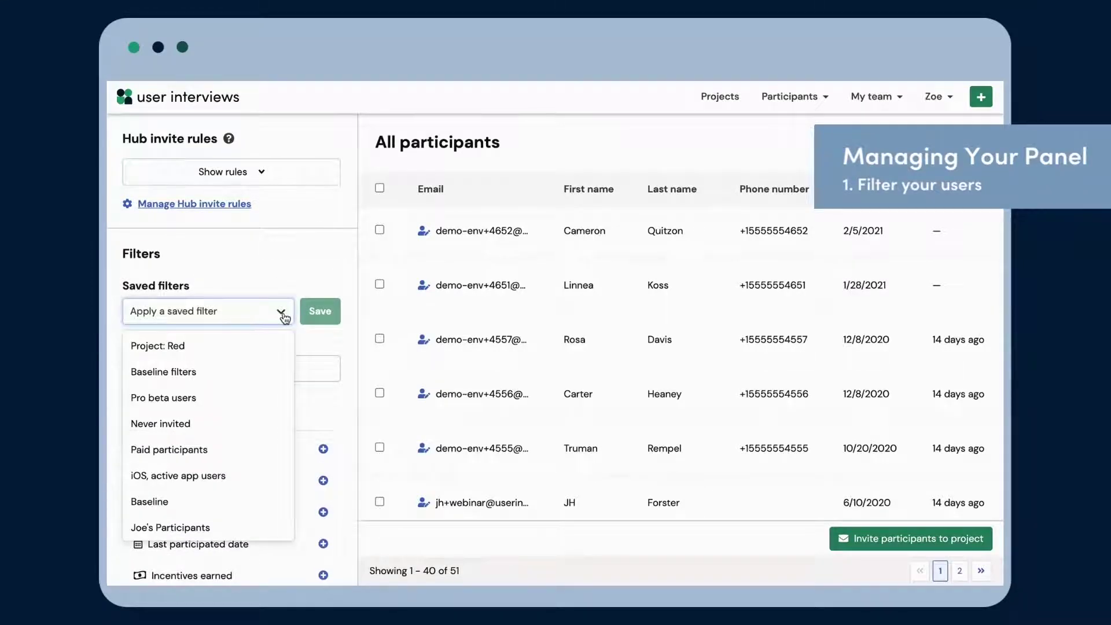
{"action": "left_click", "coordinate": [271, 397]}
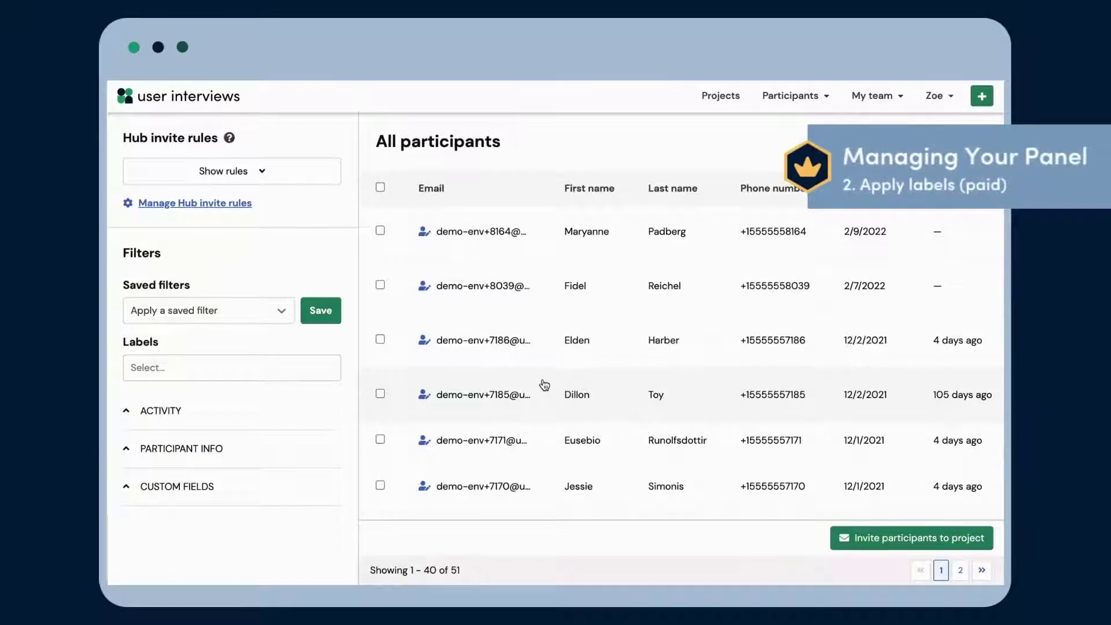
- Examine the labels available for filtering participants without choosing one
{"action": "left_click", "coordinate": [311, 374]}
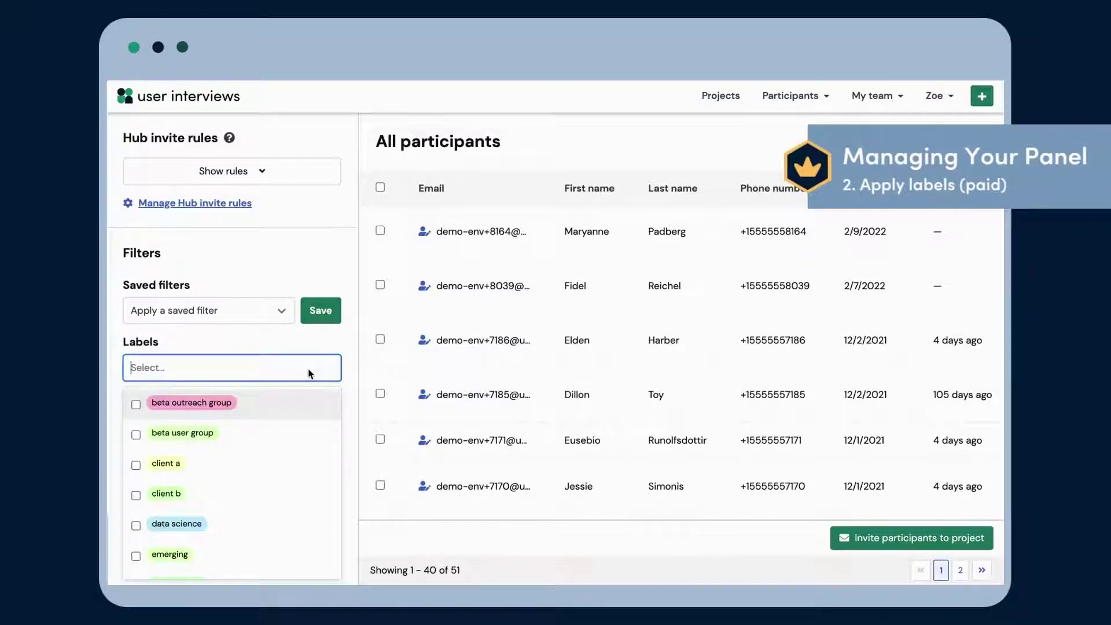
{"action": "scroll", "coordinate": [310, 399], "scroll_direction": "down", "scroll_amount": 5}
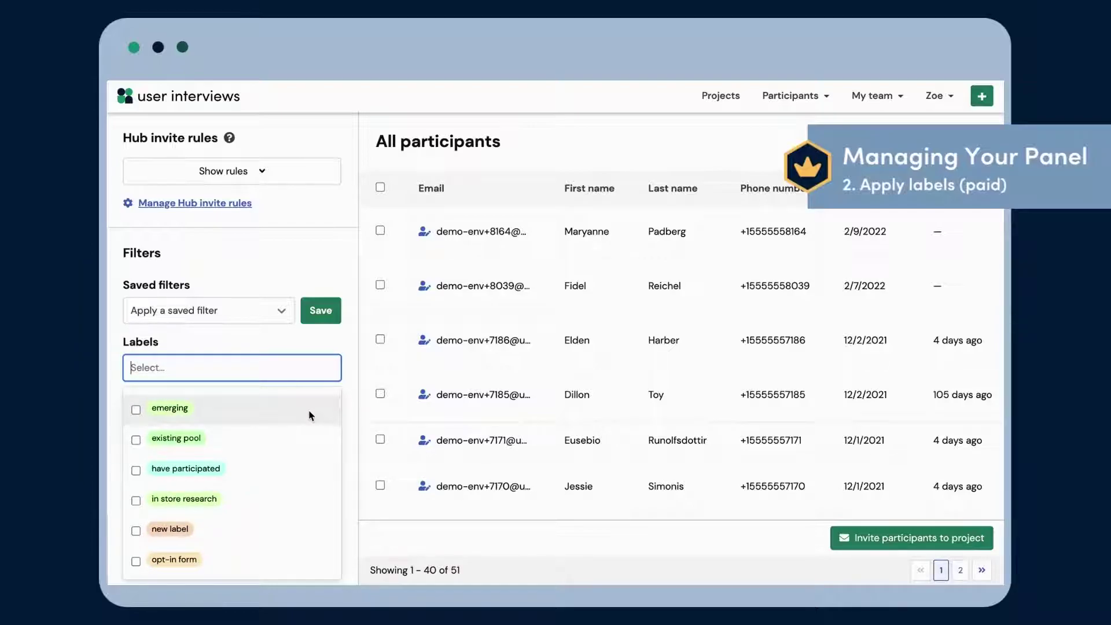
{"action": "left_click", "coordinate": [354, 417]}
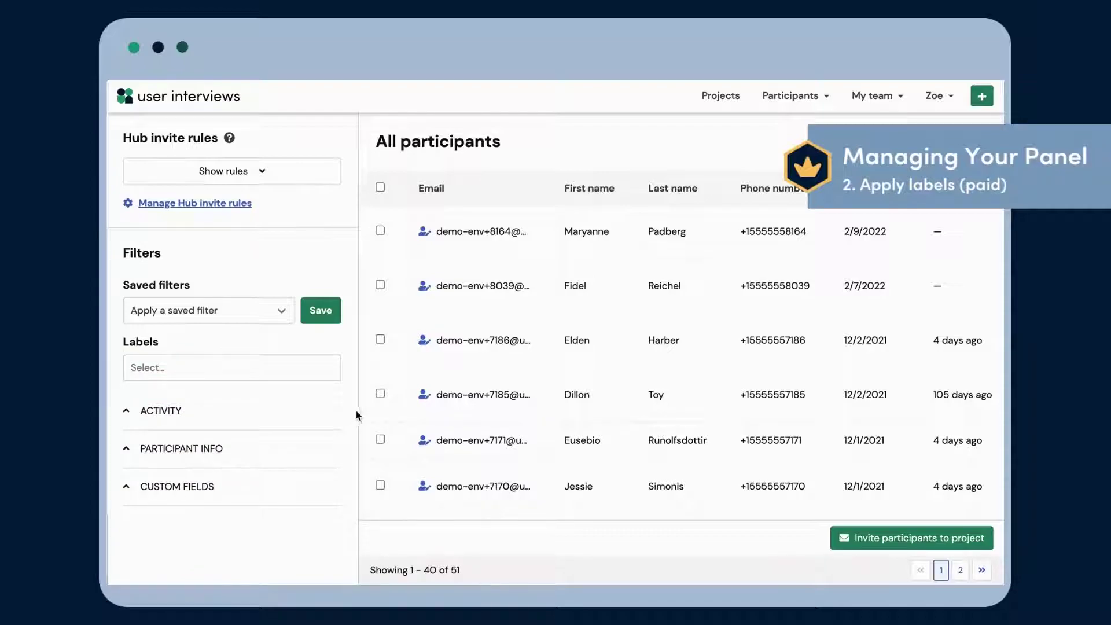
- Select the second, third, fourth, seventh and eighth participants in the list
{"action": "left_click", "coordinate": [380, 285]}
{"action": "left_click", "coordinate": [380, 339]}
{"action": "left_click", "coordinate": [380, 394]}
{"action": "scroll", "coordinate": [409, 437], "scroll_direction": "down", "scroll_amount": 1}
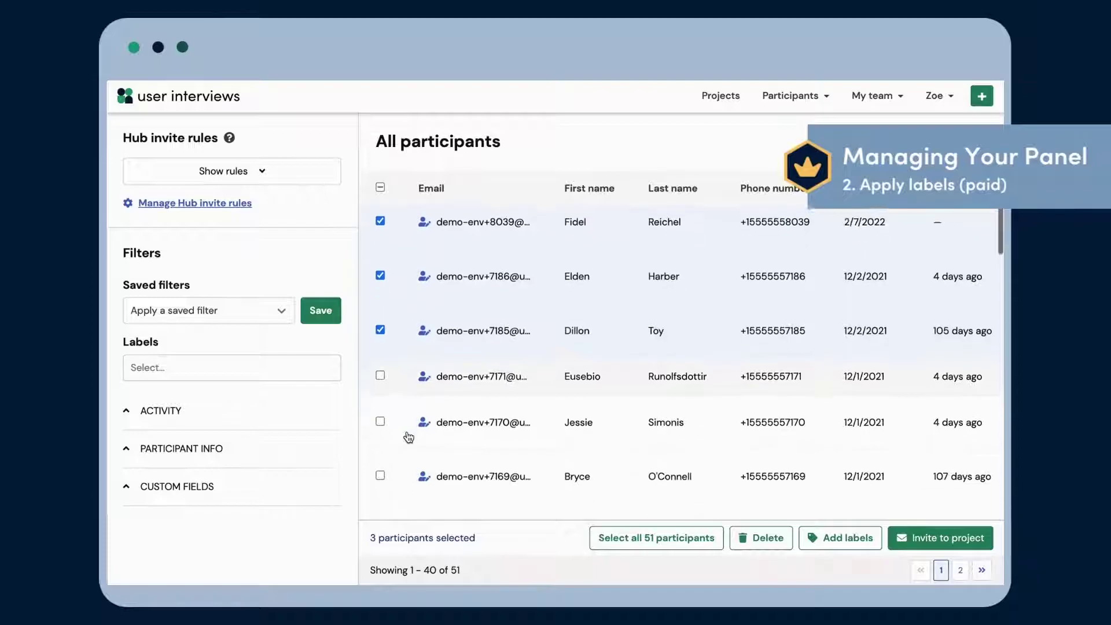
{"action": "left_click", "coordinate": [382, 465]}
{"action": "scroll", "coordinate": [384, 466], "scroll_direction": "down", "scroll_amount": 1}
{"action": "left_click", "coordinate": [381, 474]}
- Create a new label "march beta testers" and add it to the selected participants
{"action": "left_click", "coordinate": [817, 538]}
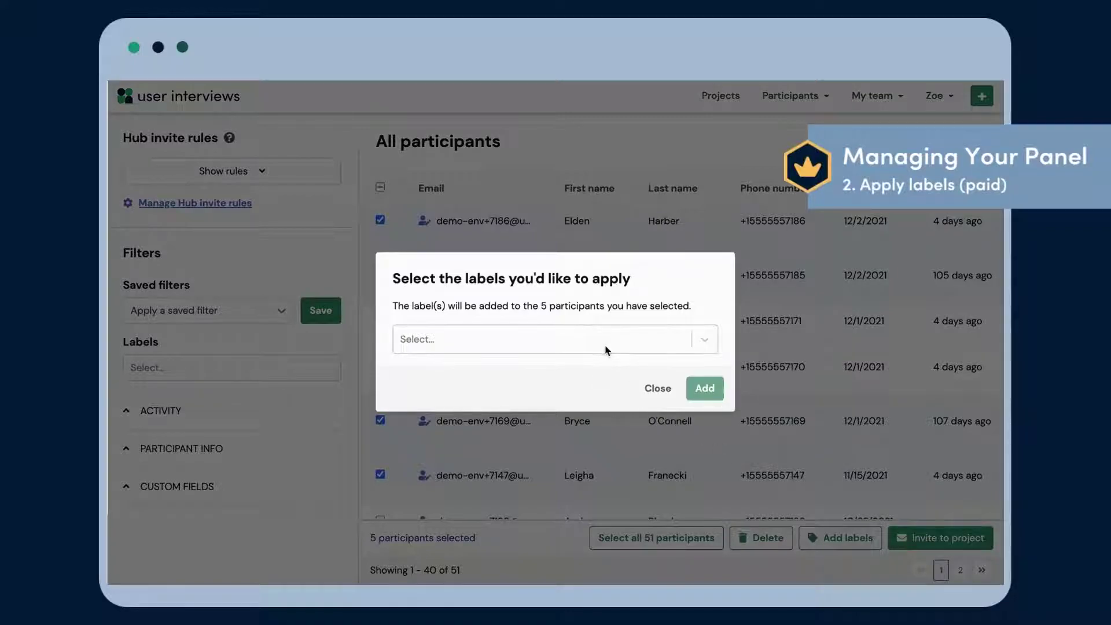
{"action": "left_click", "coordinate": [606, 350]}
{"action": "type", "text": "march beta test"}
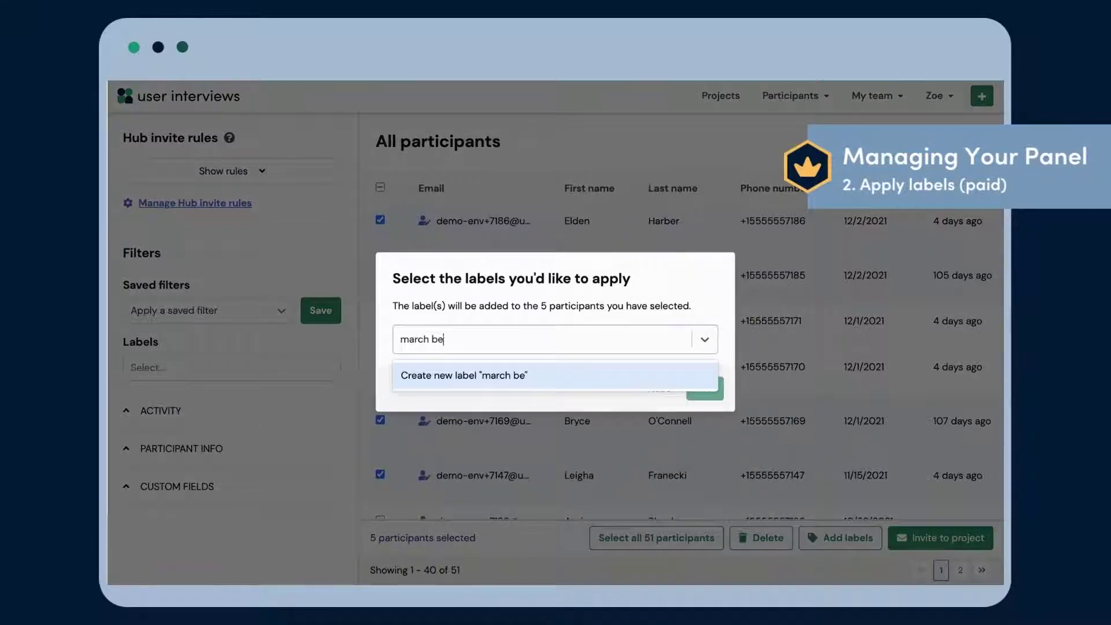
{"action": "type", "text": "ers"}
{"action": "key", "text": "Return"}
{"action": "left_click", "coordinate": [704, 388]}
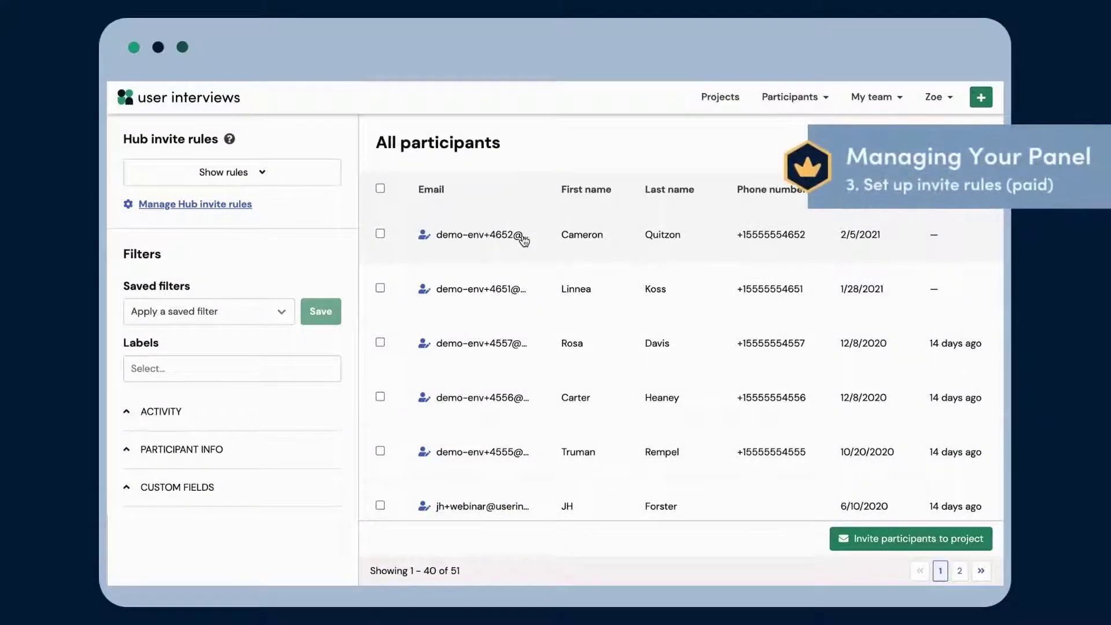
- Open the Hub invite rules and examine the activity-related criteria, from last participated date and incentives earned to last invited date
{"action": "left_click", "coordinate": [308, 176]}
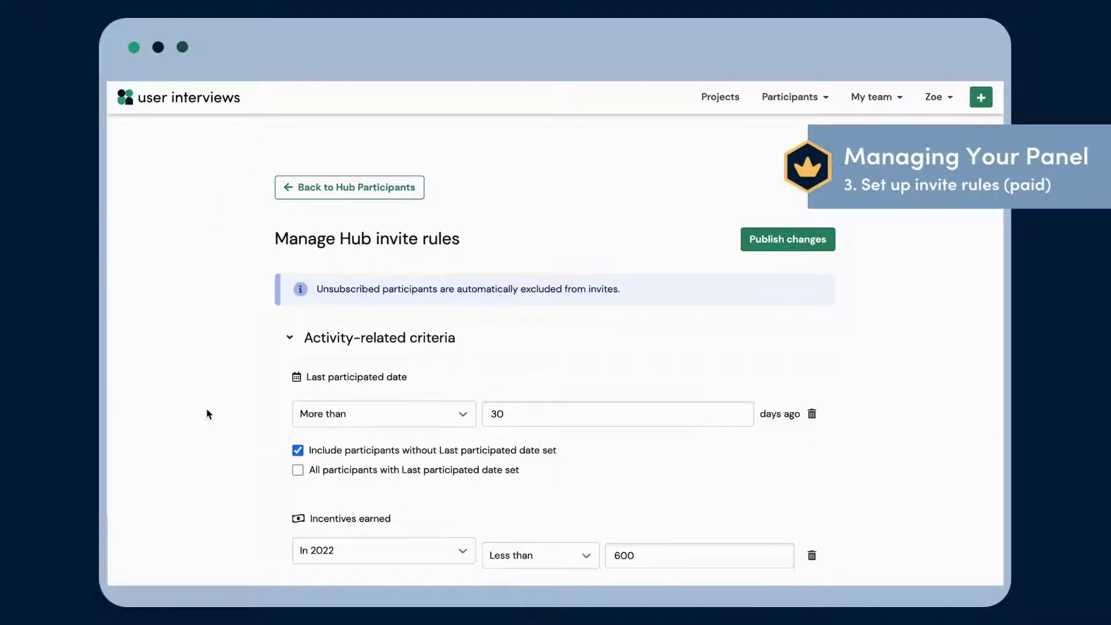
{"action": "scroll", "coordinate": [209, 414], "scroll_direction": "down", "scroll_amount": 2}
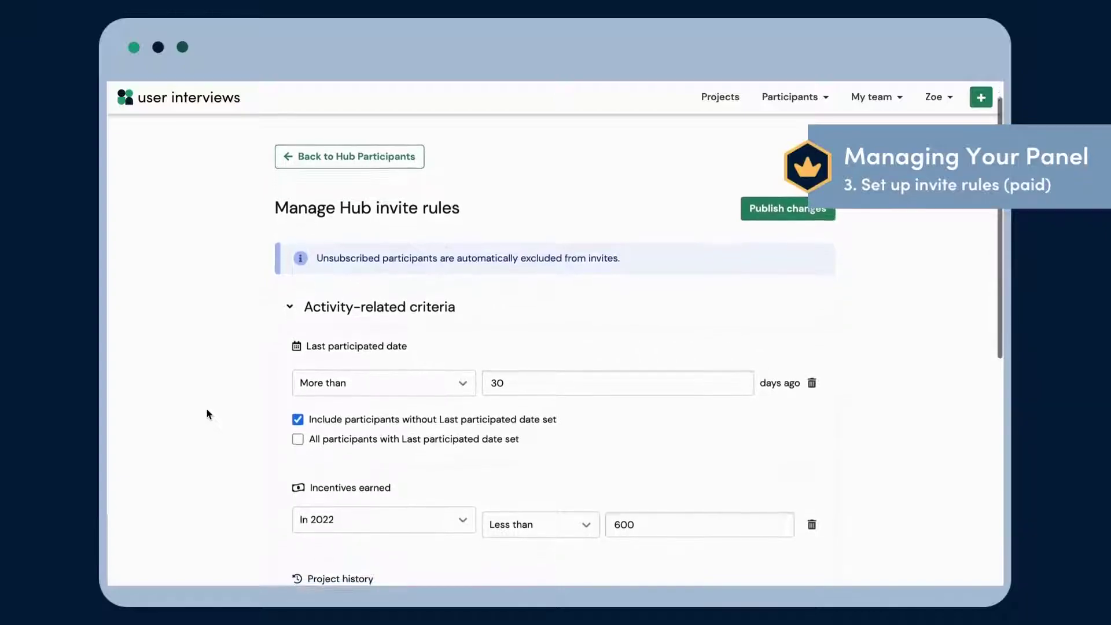
{"action": "scroll", "coordinate": [209, 414], "scroll_direction": "down", "scroll_amount": 2}
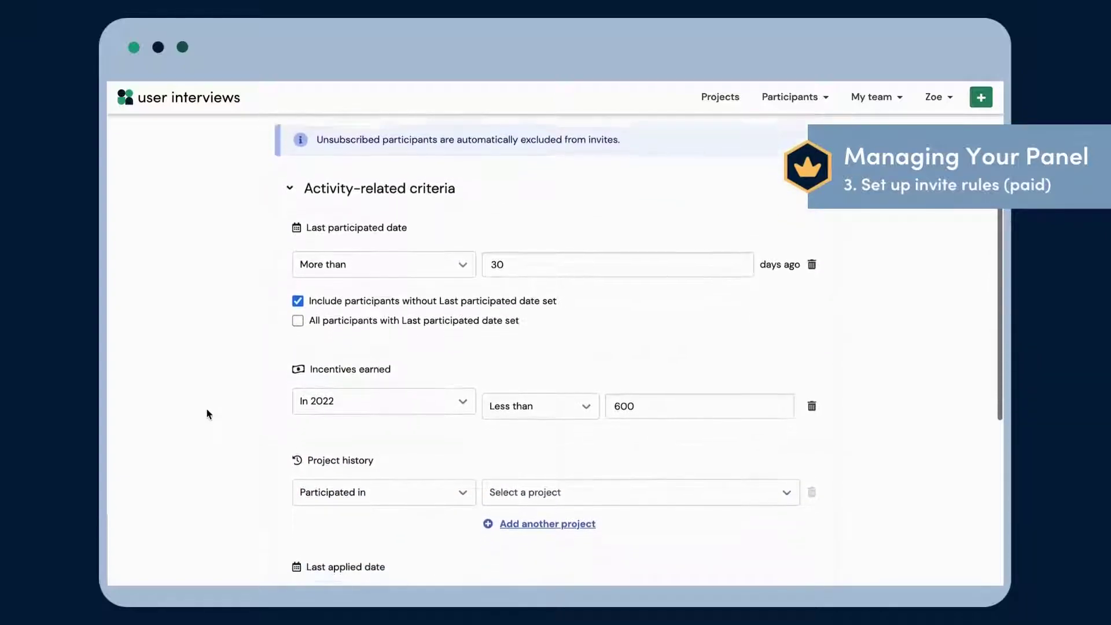
{"action": "scroll", "coordinate": [209, 415], "scroll_direction": "down", "scroll_amount": 2}
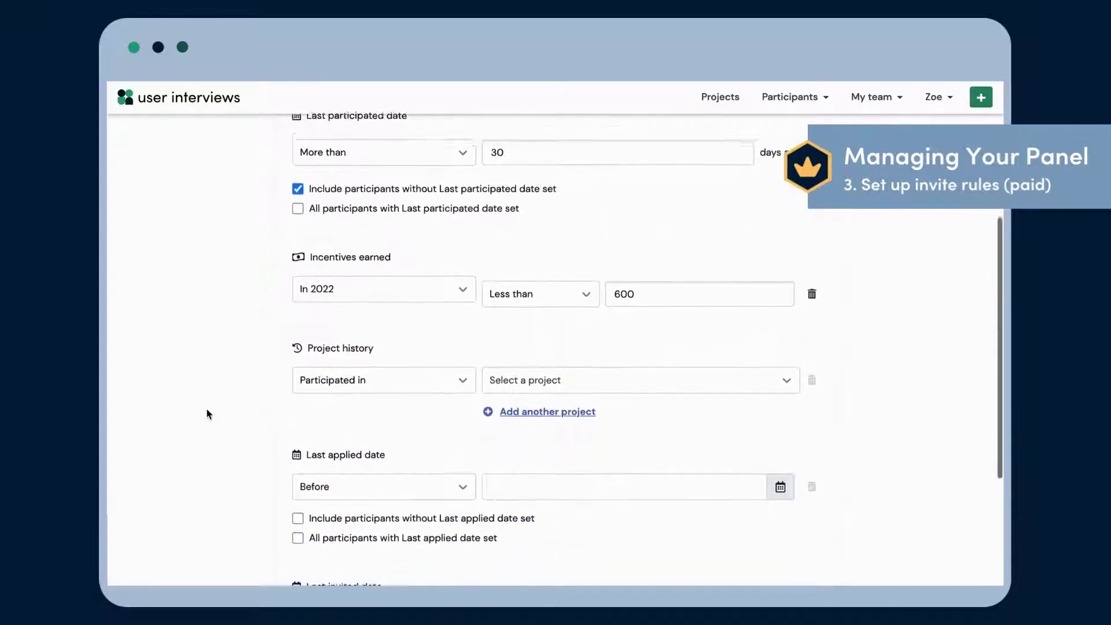
{"action": "scroll", "coordinate": [209, 415], "scroll_direction": "down", "scroll_amount": 2}
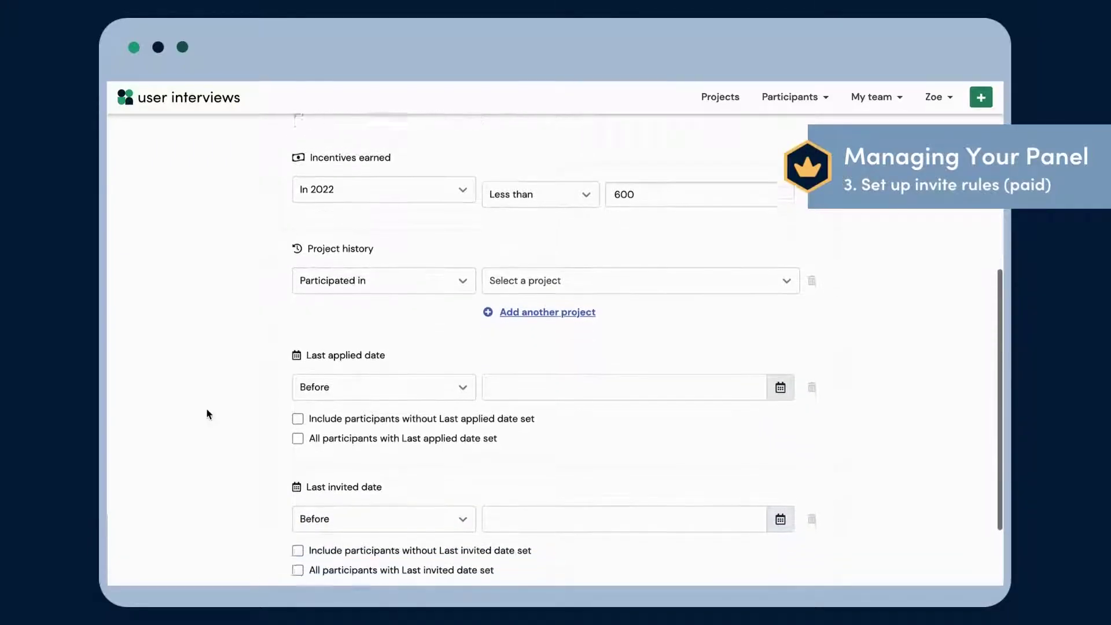
{"action": "scroll", "coordinate": [209, 414], "scroll_direction": "down", "scroll_amount": 1}
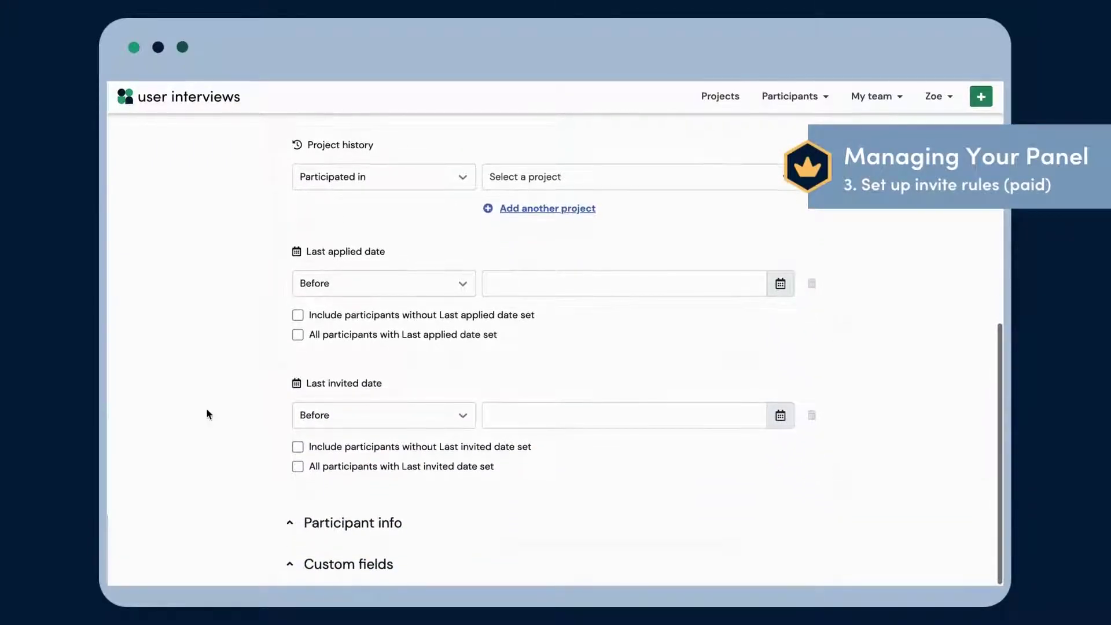
{"action": "scroll", "coordinate": [209, 414], "scroll_direction": "up", "scroll_amount": 7}
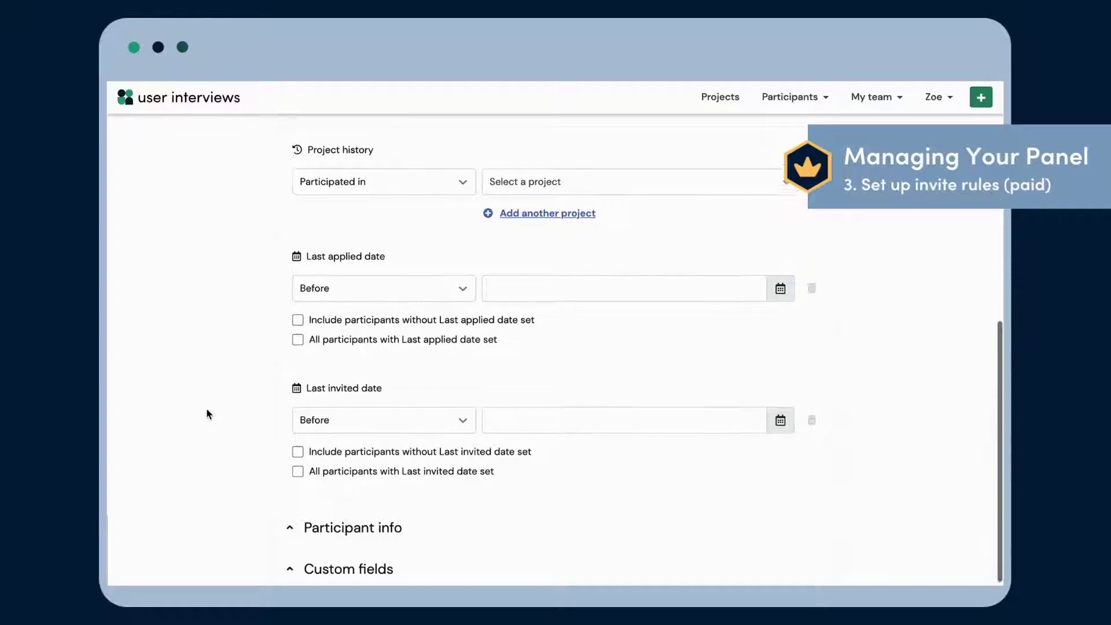
{"action": "scroll", "coordinate": [209, 414], "scroll_direction": "up", "scroll_amount": 1}
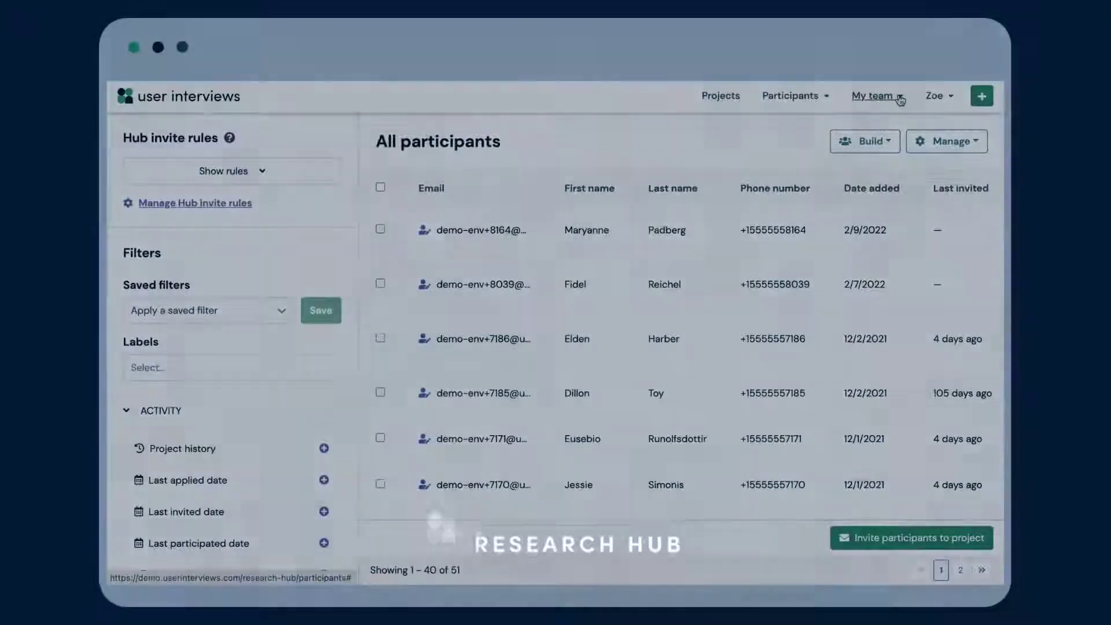
- Open the team's email templates and examine the emails in the 1-on-1 Interview In Person Template Set
{"action": "left_click", "coordinate": [900, 98]}
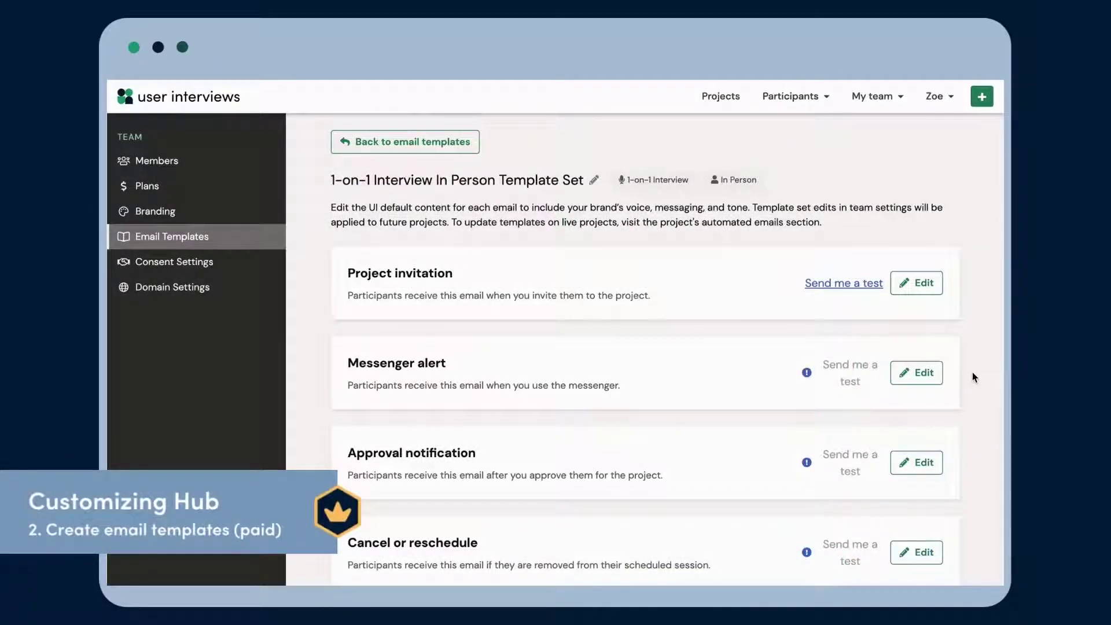
{"action": "scroll", "coordinate": [972, 372], "scroll_direction": "down", "scroll_amount": 2}
{"action": "scroll", "coordinate": [972, 377], "scroll_direction": "down", "scroll_amount": 4}
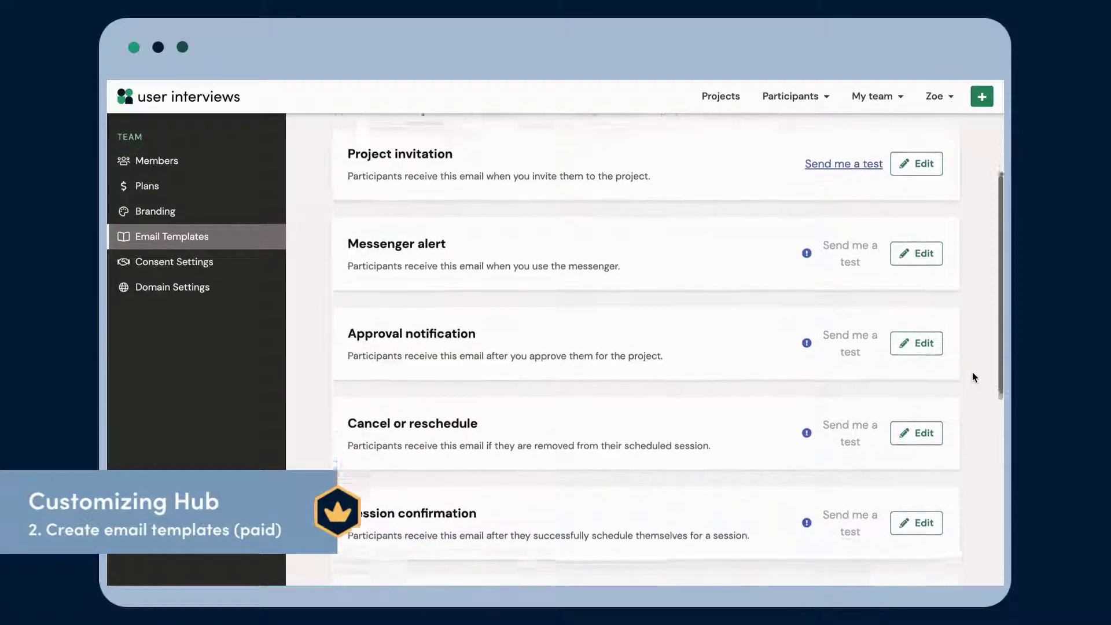
{"action": "scroll", "coordinate": [974, 377], "scroll_direction": "down", "scroll_amount": 4}
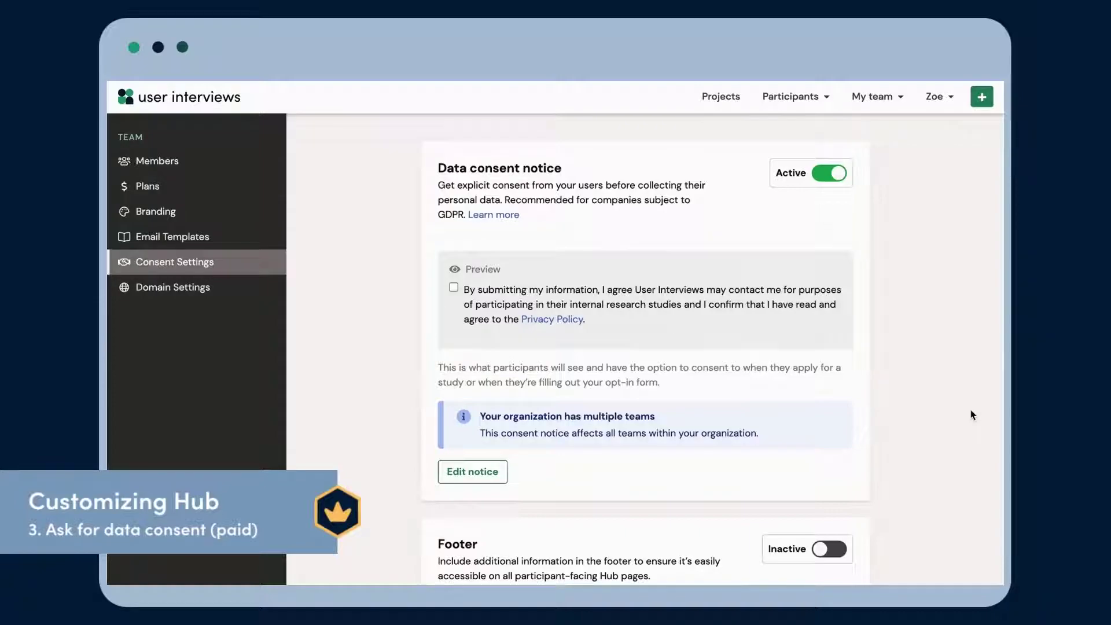
- Examine the data consent notice settings and open the organization's custom footer for editing
{"action": "scroll", "coordinate": [973, 415], "scroll_direction": "down", "scroll_amount": 1}
{"action": "scroll", "coordinate": [972, 415], "scroll_direction": "down", "scroll_amount": 3}
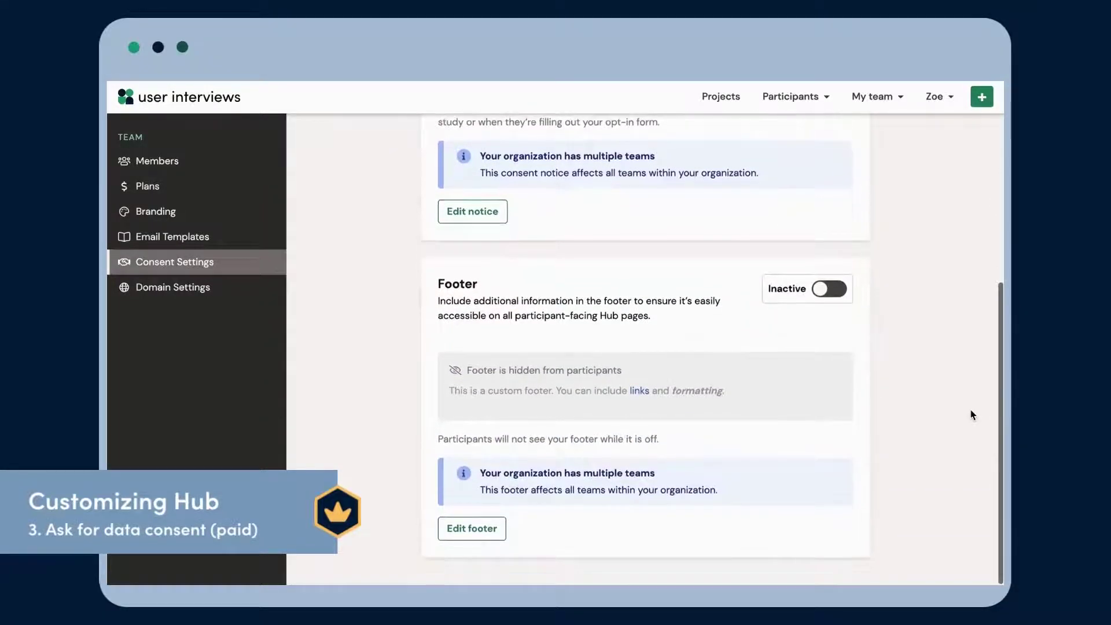
{"action": "left_click", "coordinate": [463, 545]}
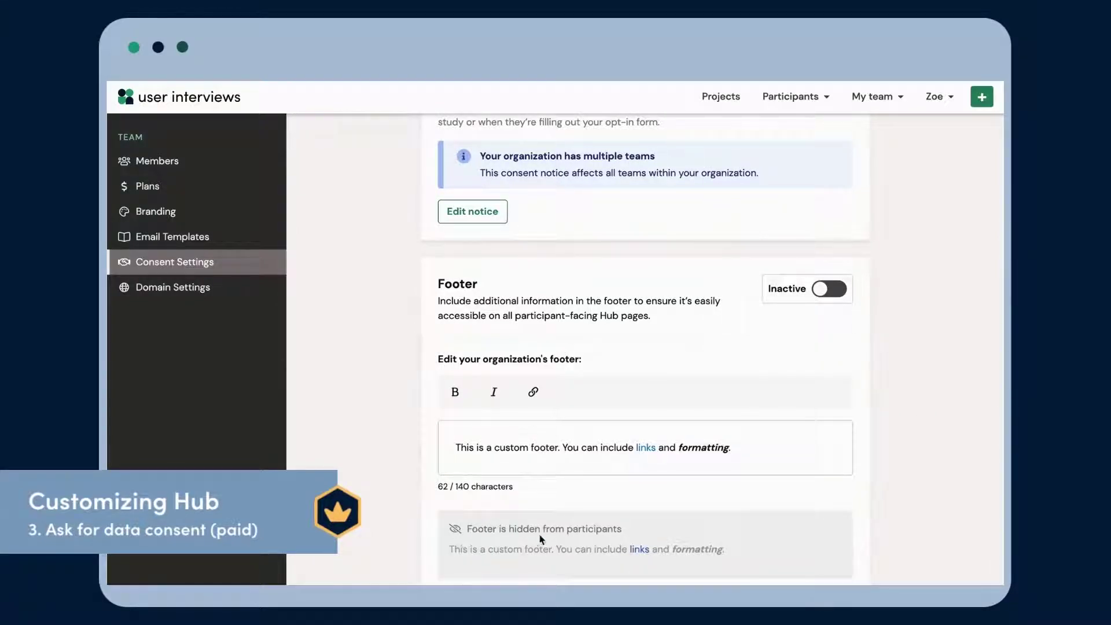
{"action": "scroll", "coordinate": [914, 549], "scroll_direction": "down", "scroll_amount": 2}
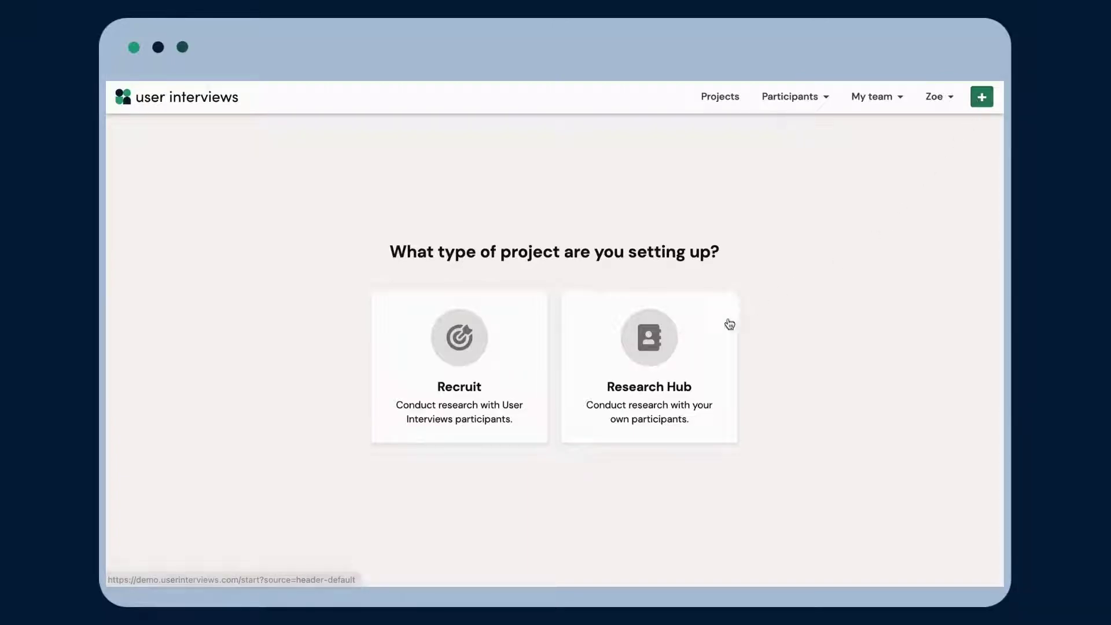
- Start a Research Hub project for a 1-on-1 interview conducted online and continue to its setup
{"action": "left_click", "coordinate": [644, 378]}
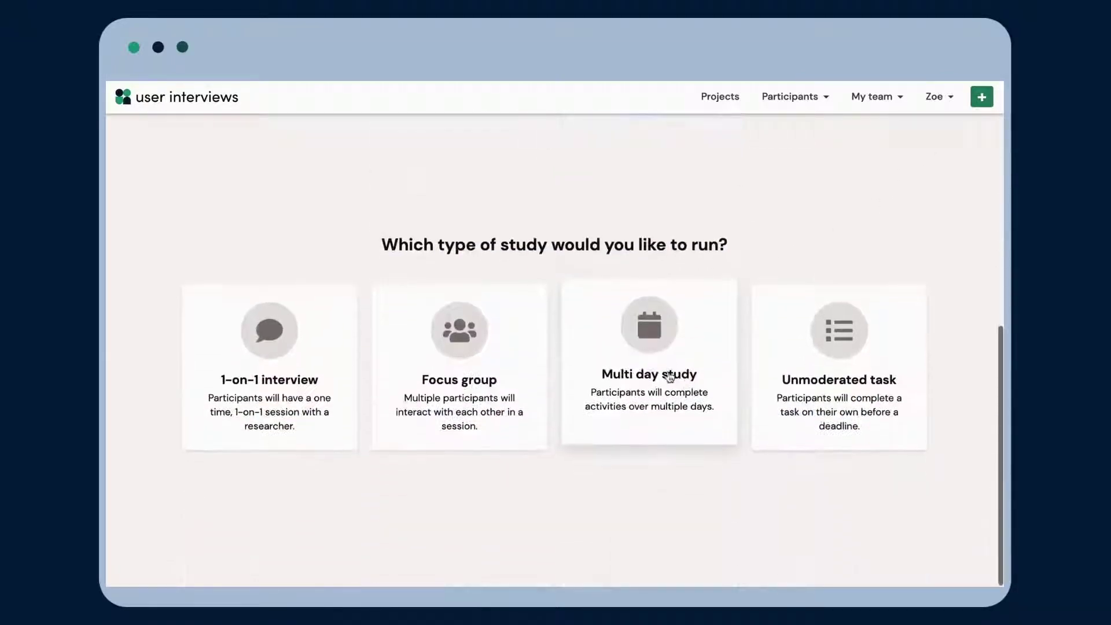
{"action": "left_click", "coordinate": [291, 382]}
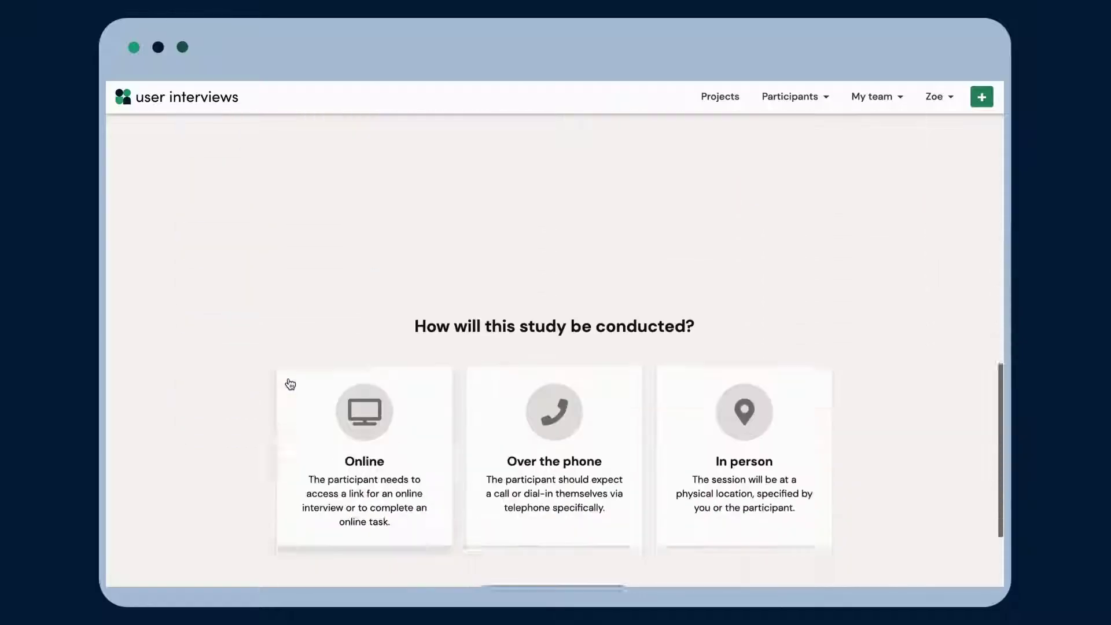
{"action": "left_click", "coordinate": [345, 379]}
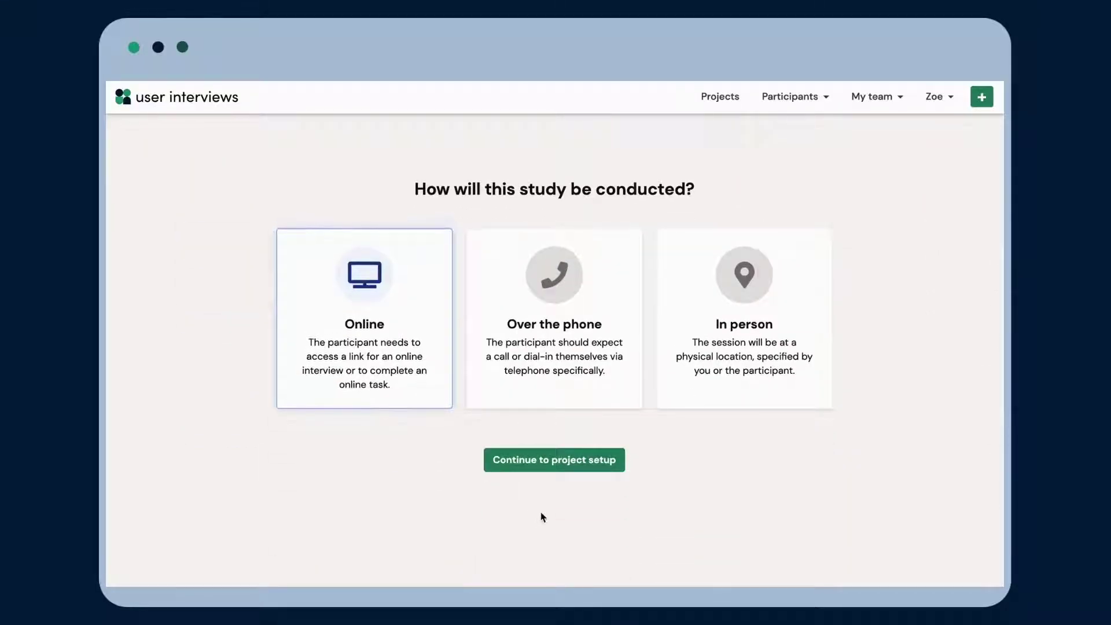
{"action": "left_click", "coordinate": [568, 471]}
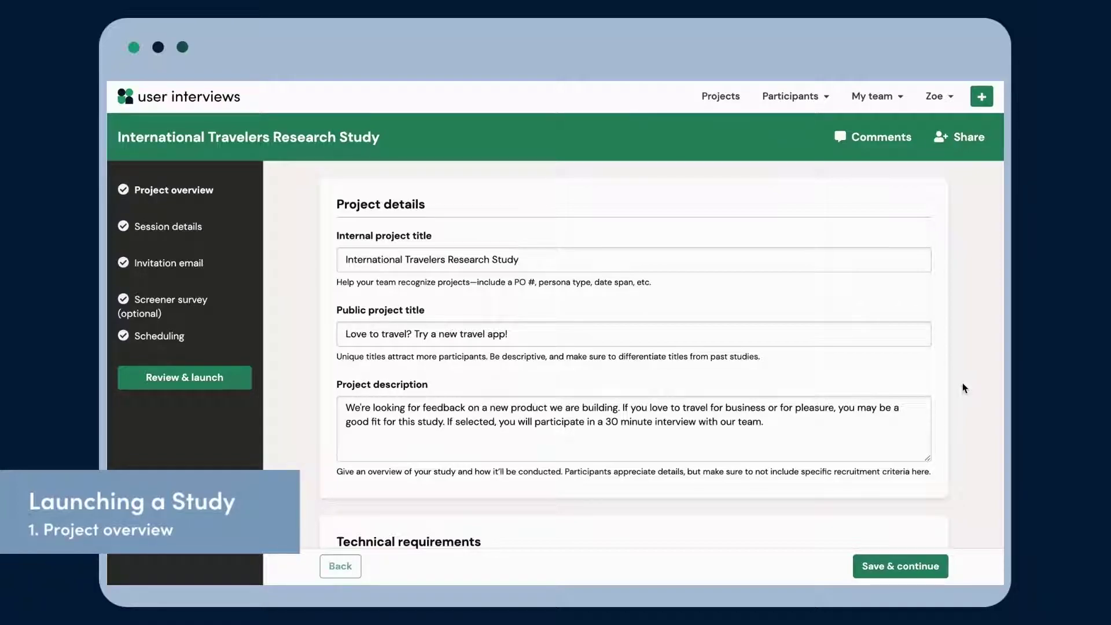
- Look over the project overview and set the session's meeting location to the default moderator's Google Meet account
{"action": "scroll", "coordinate": [963, 383], "scroll_direction": "down", "scroll_amount": 2}
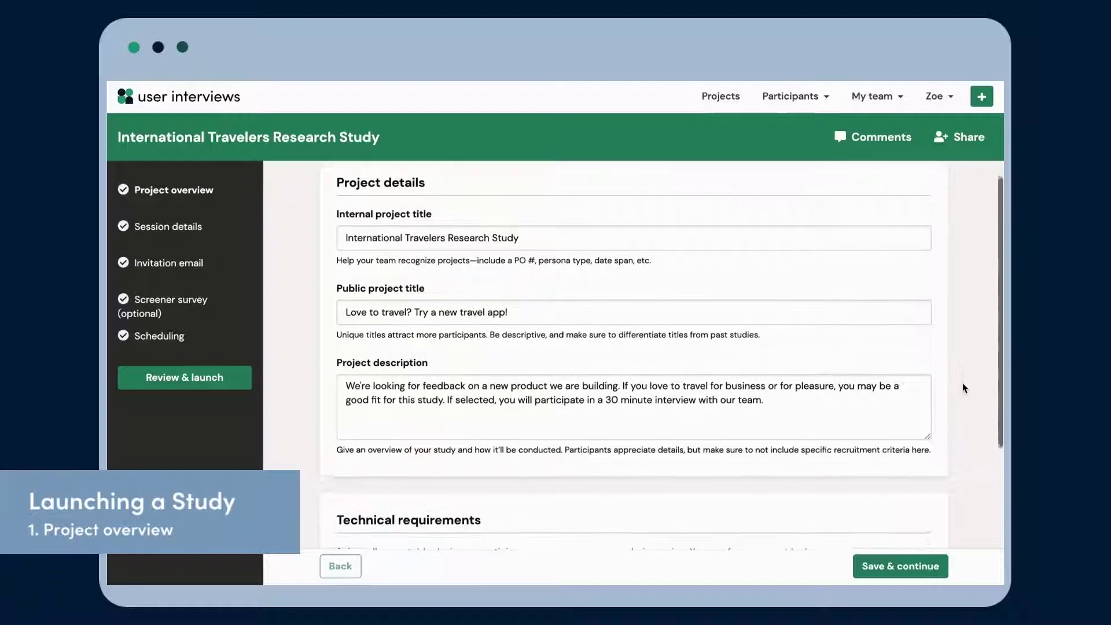
{"action": "scroll", "coordinate": [963, 388], "scroll_direction": "down", "scroll_amount": 1}
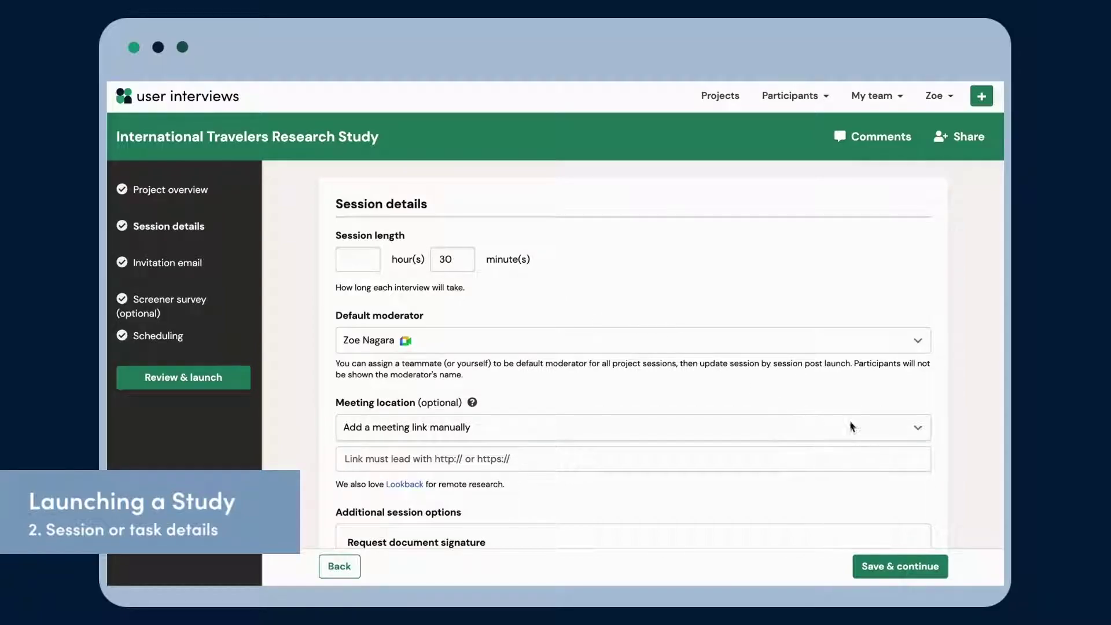
{"action": "left_click", "coordinate": [916, 433]}
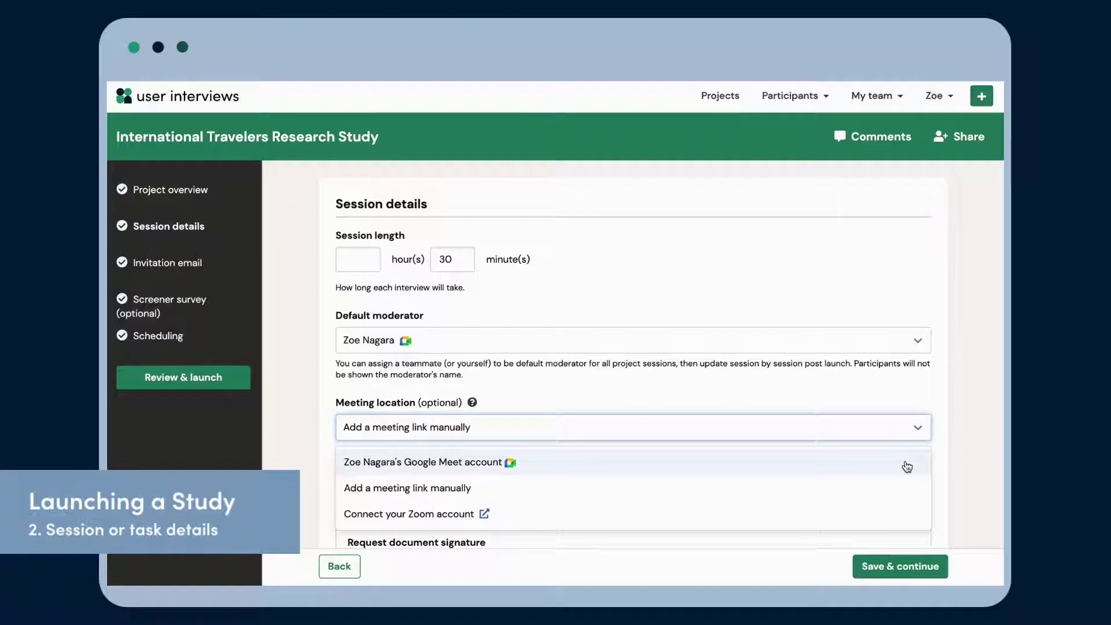
{"action": "left_click", "coordinate": [906, 467]}
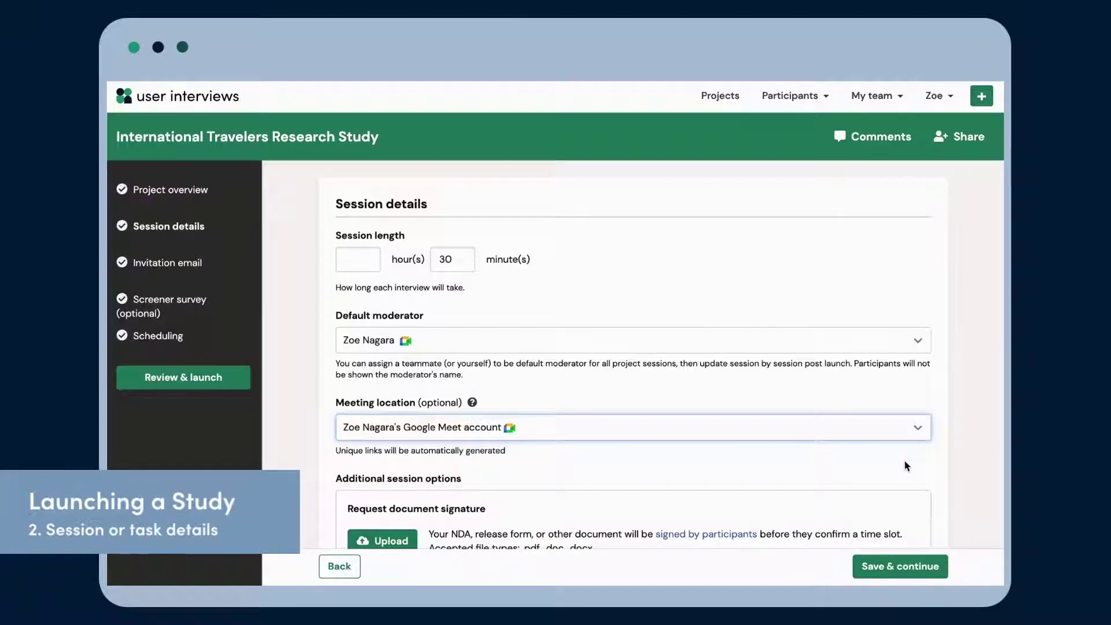
- Examine the document signature and incentive options in the session details, plus the questions in the User Research Incentive Calculator
{"action": "scroll", "coordinate": [961, 480], "scroll_direction": "down", "scroll_amount": 1}
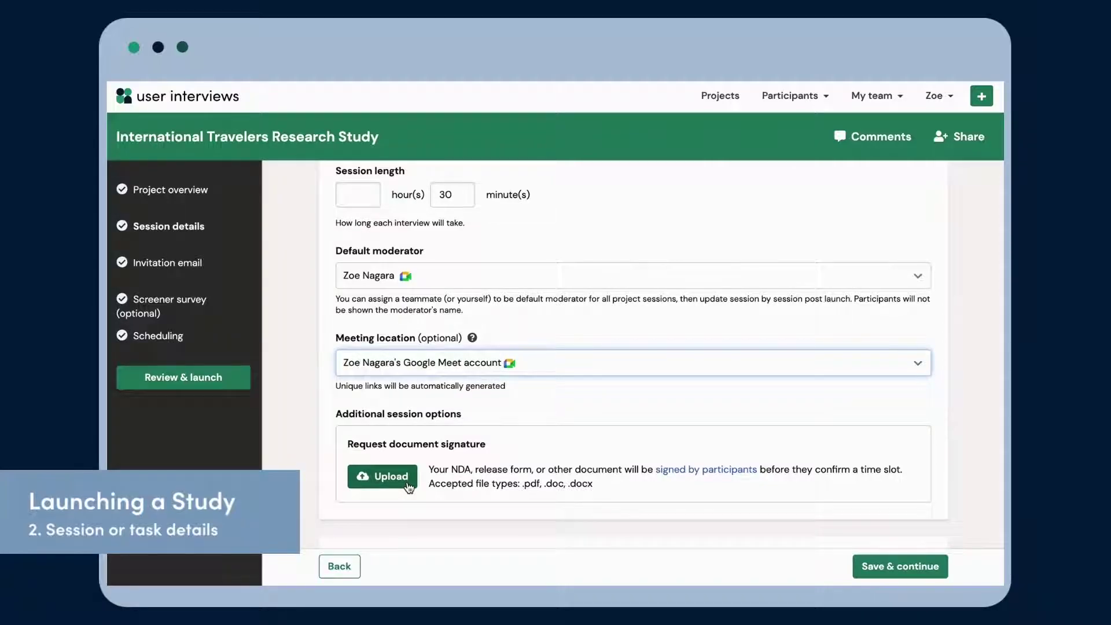
{"action": "scroll", "coordinate": [408, 488], "scroll_direction": "down", "scroll_amount": 2}
{"action": "scroll", "coordinate": [408, 488], "scroll_direction": "down", "scroll_amount": 2}
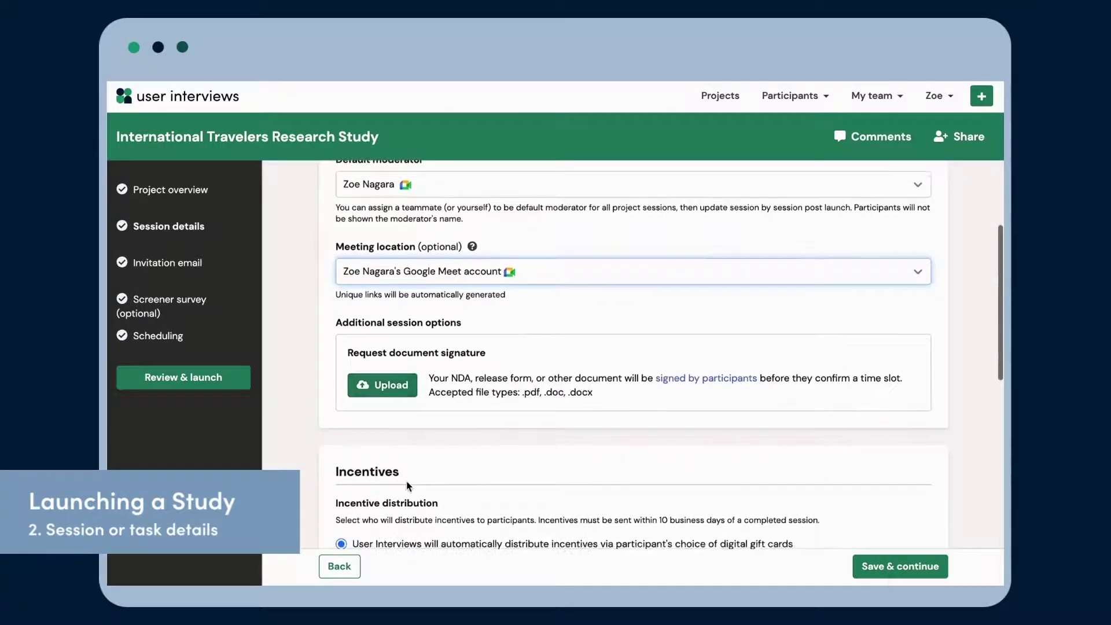
{"action": "scroll", "coordinate": [408, 486], "scroll_direction": "down", "scroll_amount": 2}
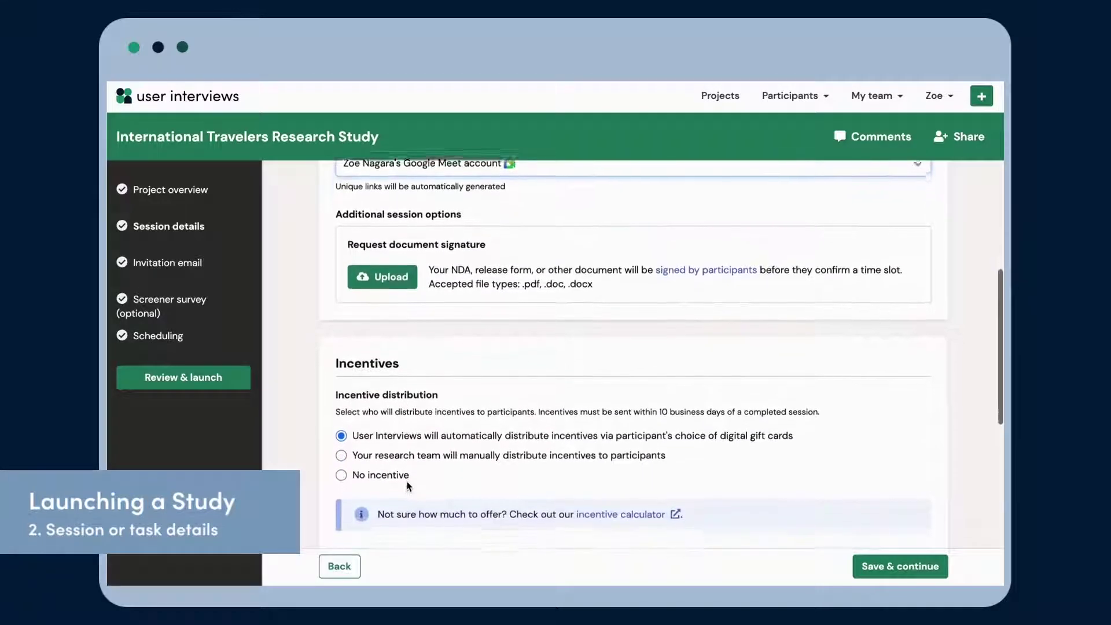
{"action": "scroll", "coordinate": [407, 482], "scroll_direction": "down", "scroll_amount": 1}
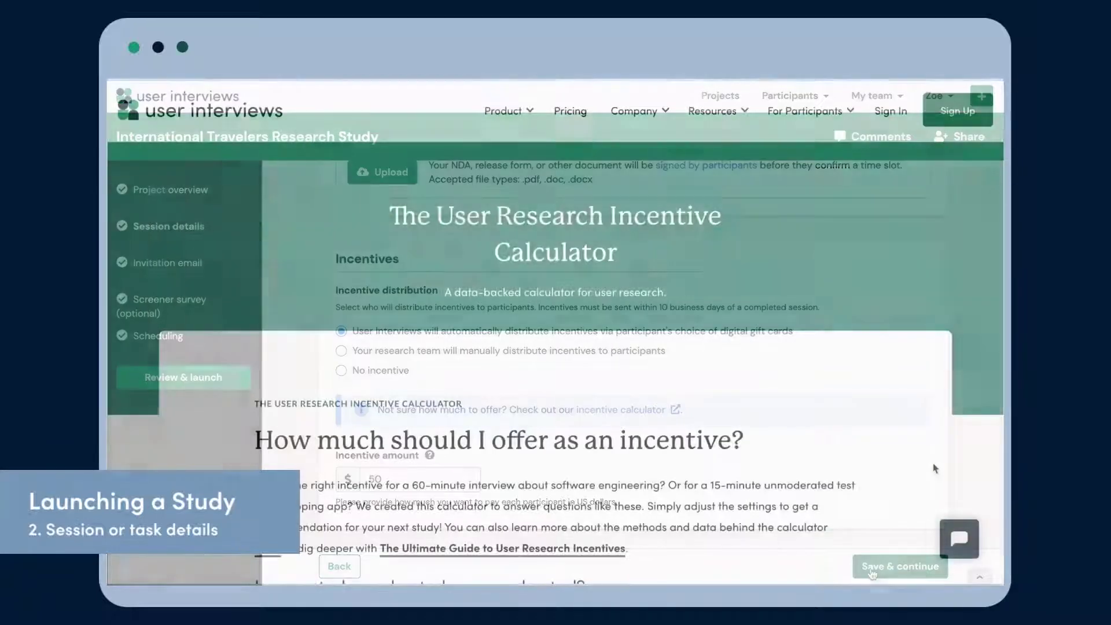
{"action": "scroll", "coordinate": [935, 468], "scroll_direction": "down", "scroll_amount": 4}
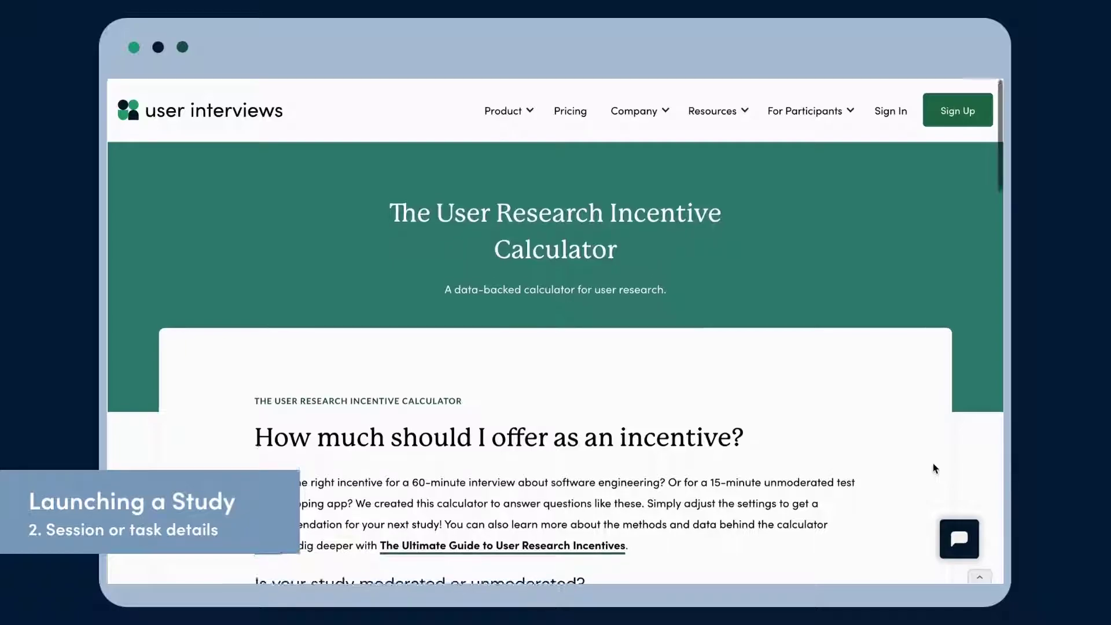
{"action": "scroll", "coordinate": [936, 468], "scroll_direction": "down", "scroll_amount": 5}
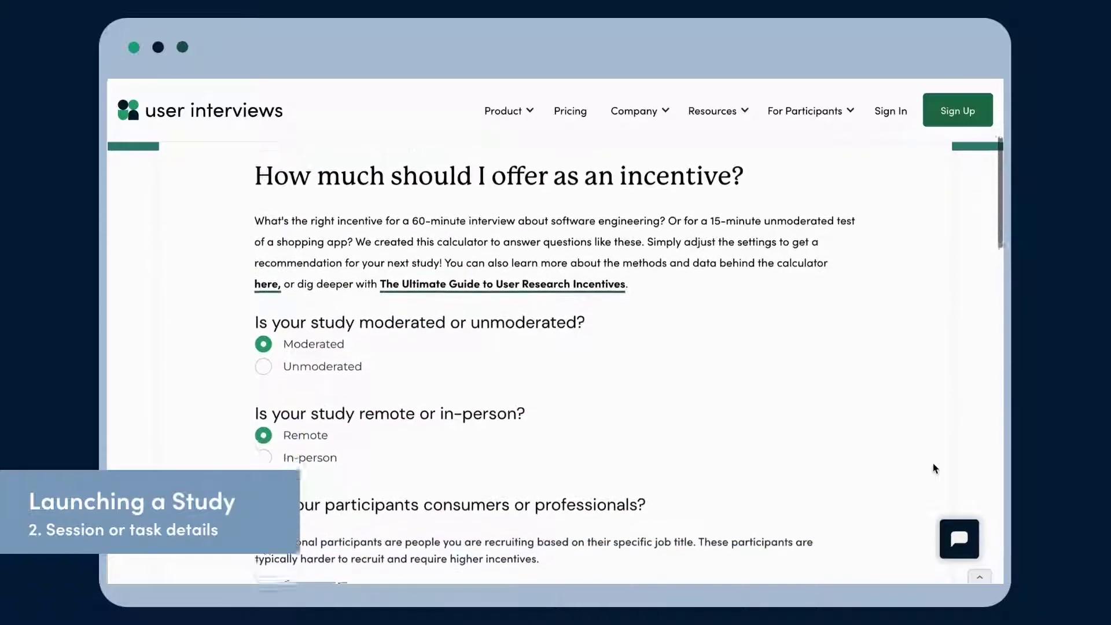
{"action": "scroll", "coordinate": [936, 469], "scroll_direction": "down", "scroll_amount": 3}
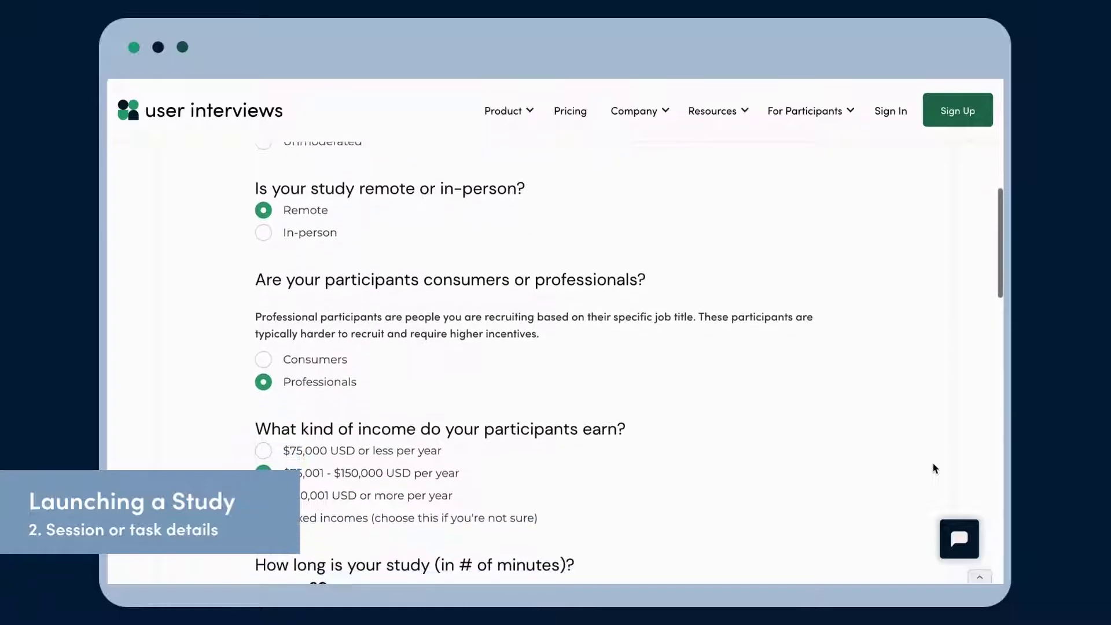
{"action": "scroll", "coordinate": [935, 468], "scroll_direction": "down", "scroll_amount": 2}
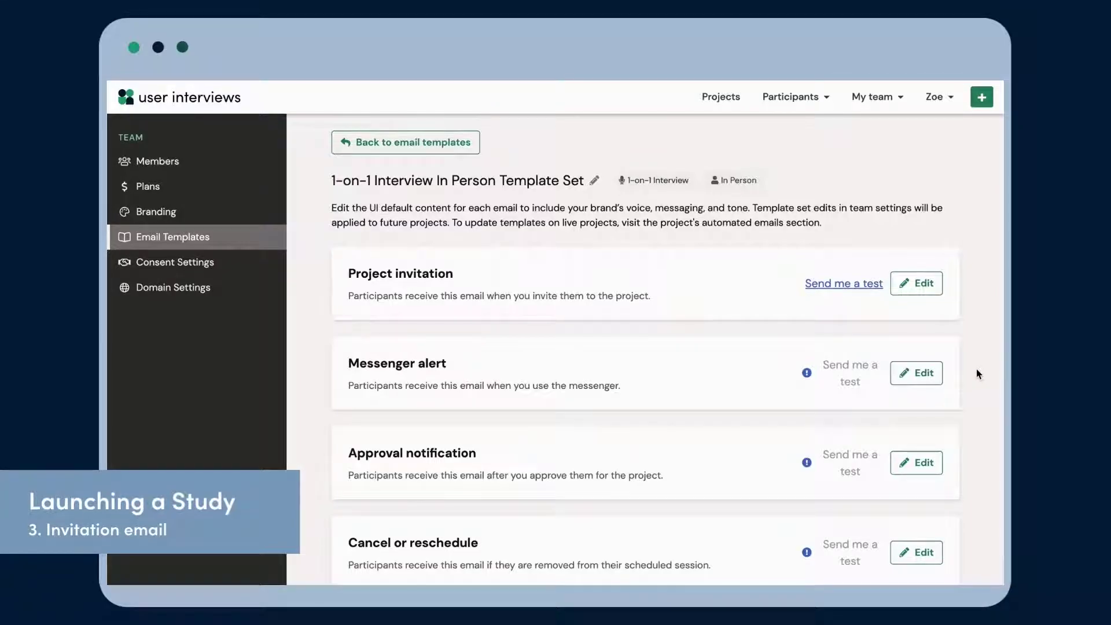
- Examine the automated emails in the 1-on-1 Interview In Person Template Set, from project invitation to thank you email
{"action": "scroll", "coordinate": [977, 373], "scroll_direction": "down", "scroll_amount": 3}
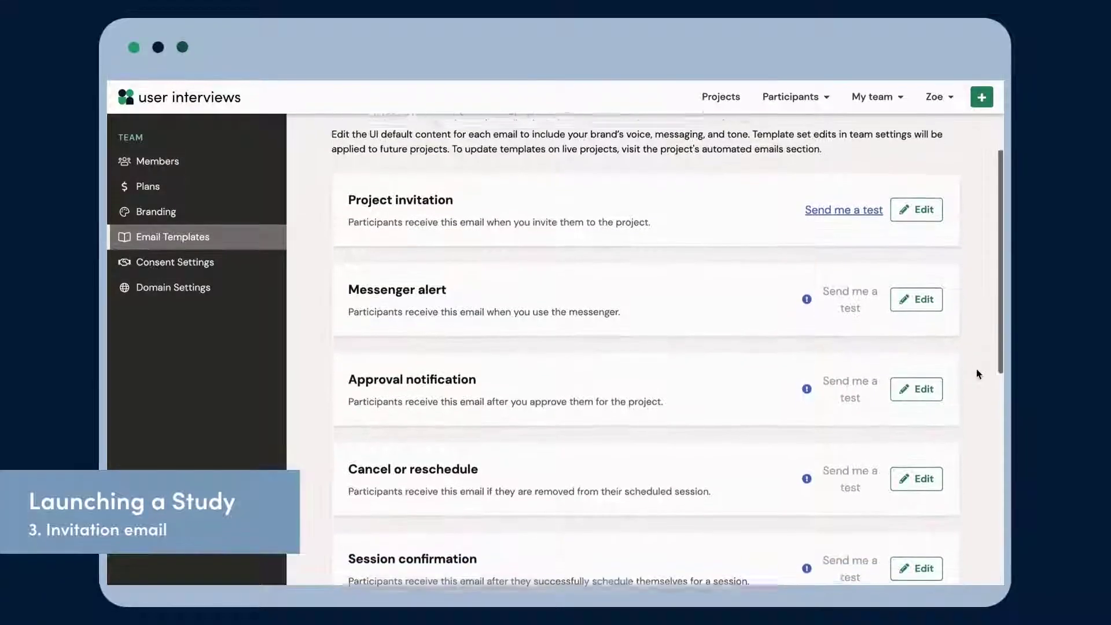
{"action": "scroll", "coordinate": [977, 374], "scroll_direction": "down", "scroll_amount": 3}
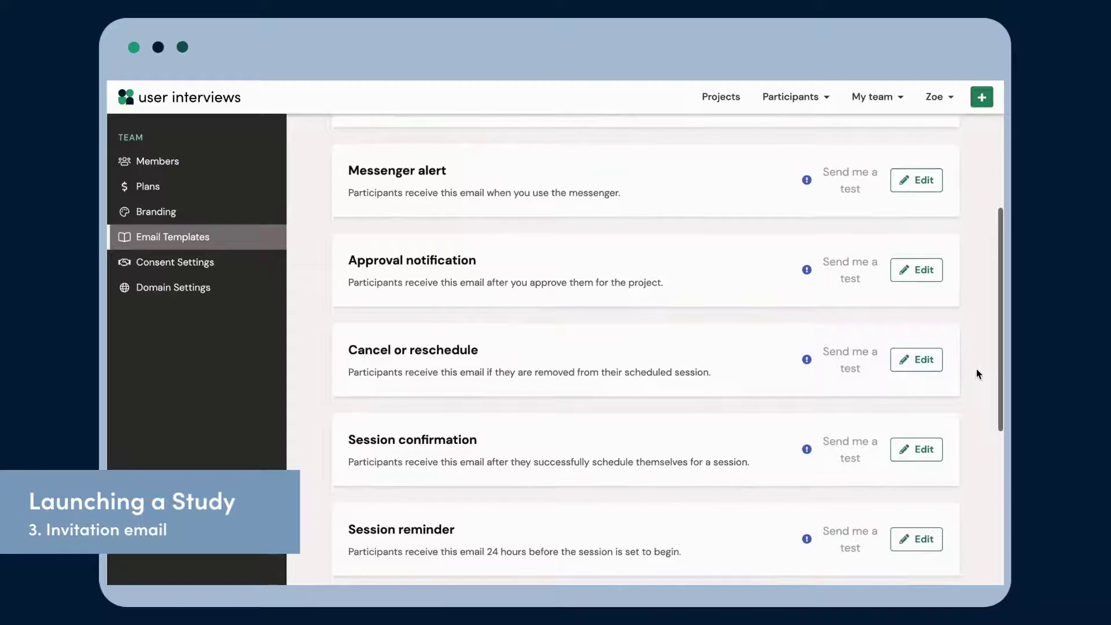
{"action": "scroll", "coordinate": [978, 373], "scroll_direction": "down", "scroll_amount": 3}
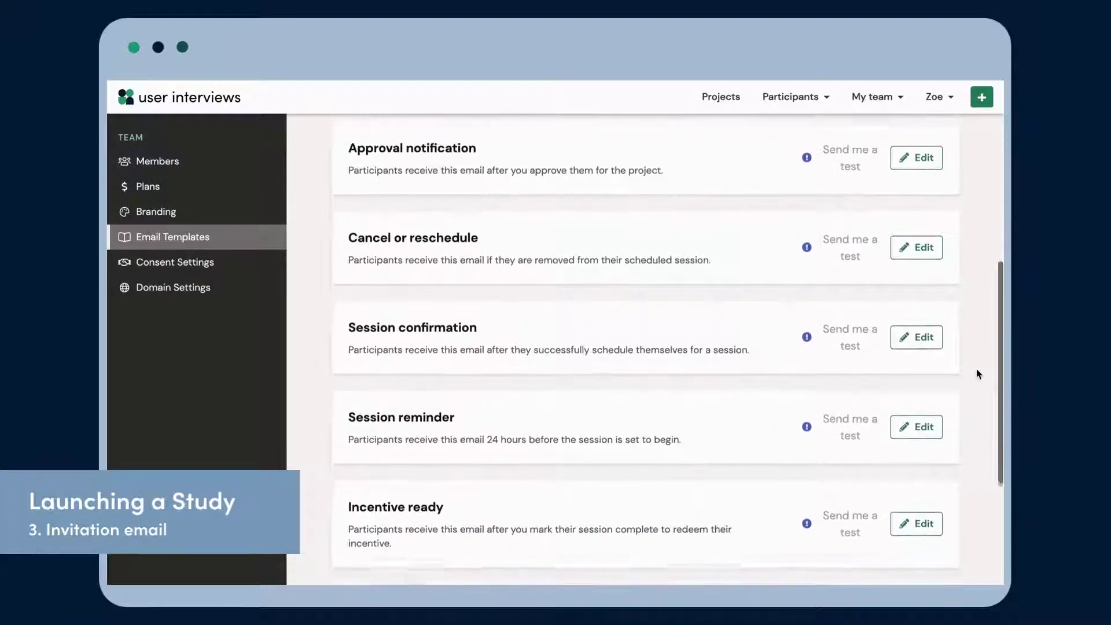
{"action": "scroll", "coordinate": [977, 373], "scroll_direction": "down", "scroll_amount": 3}
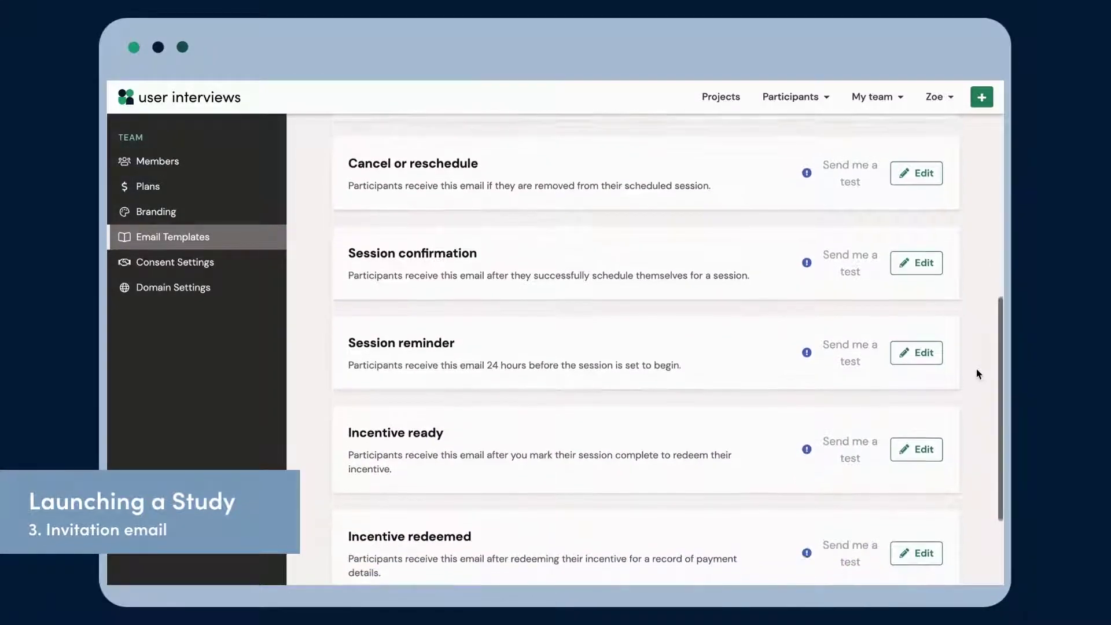
{"action": "scroll", "coordinate": [977, 373], "scroll_direction": "down", "scroll_amount": 3}
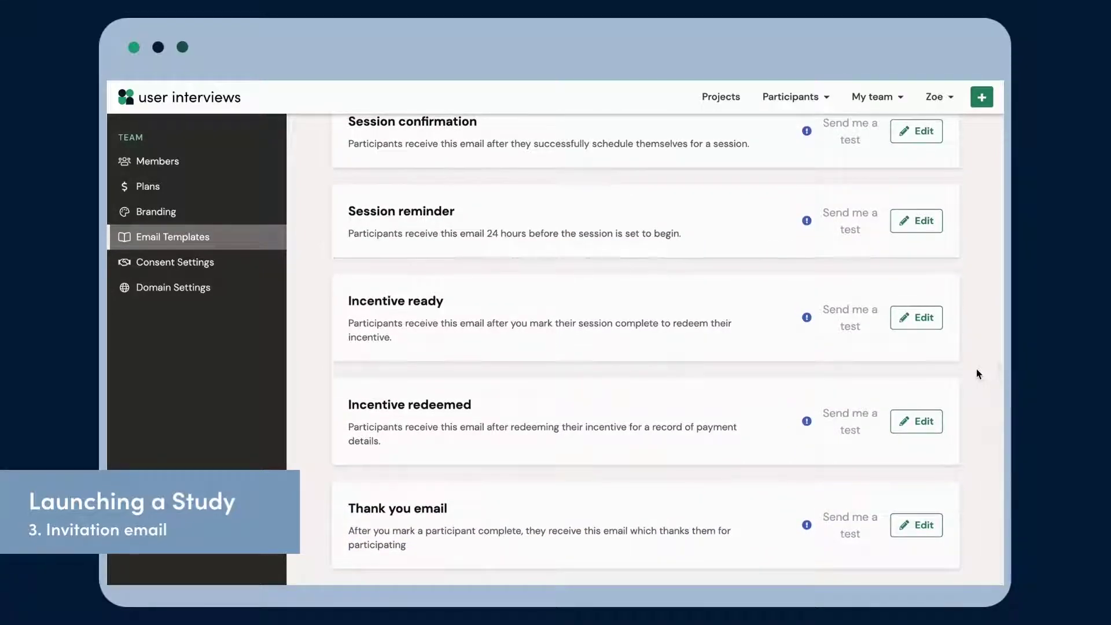
{"action": "scroll", "coordinate": [977, 374], "scroll_direction": "up", "scroll_amount": 5}
{"action": "scroll", "coordinate": [977, 374], "scroll_direction": "up", "scroll_amount": 7}
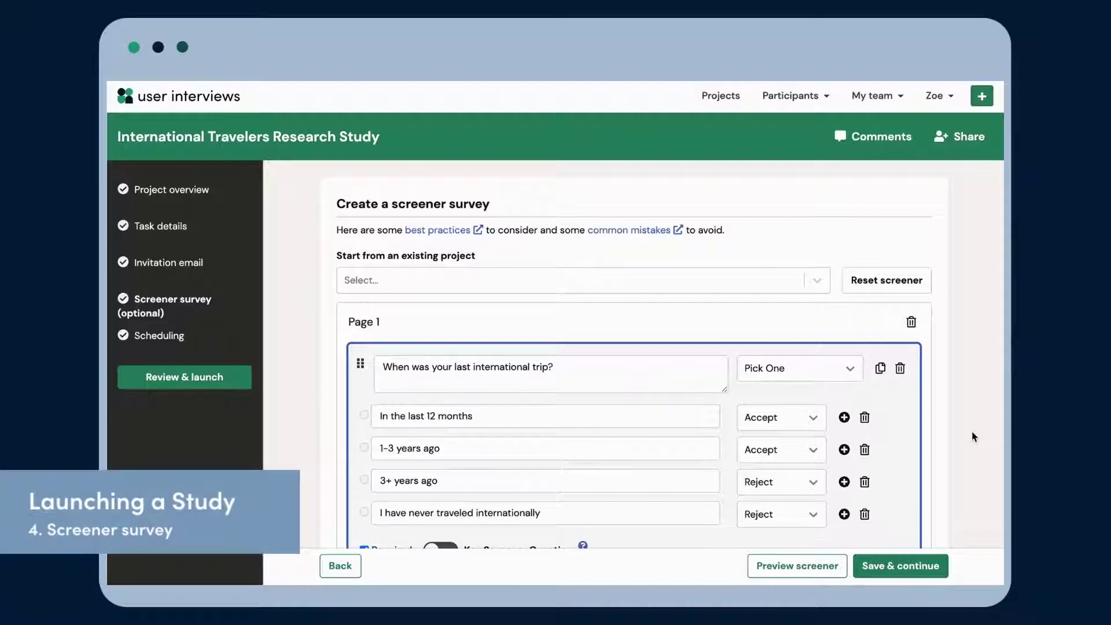
- Add skip logic to screener Page 1: if "When was your last international trip?" is "I have never traveled internationally", skip to Finish
{"action": "scroll", "coordinate": [974, 437], "scroll_direction": "down", "scroll_amount": 3}
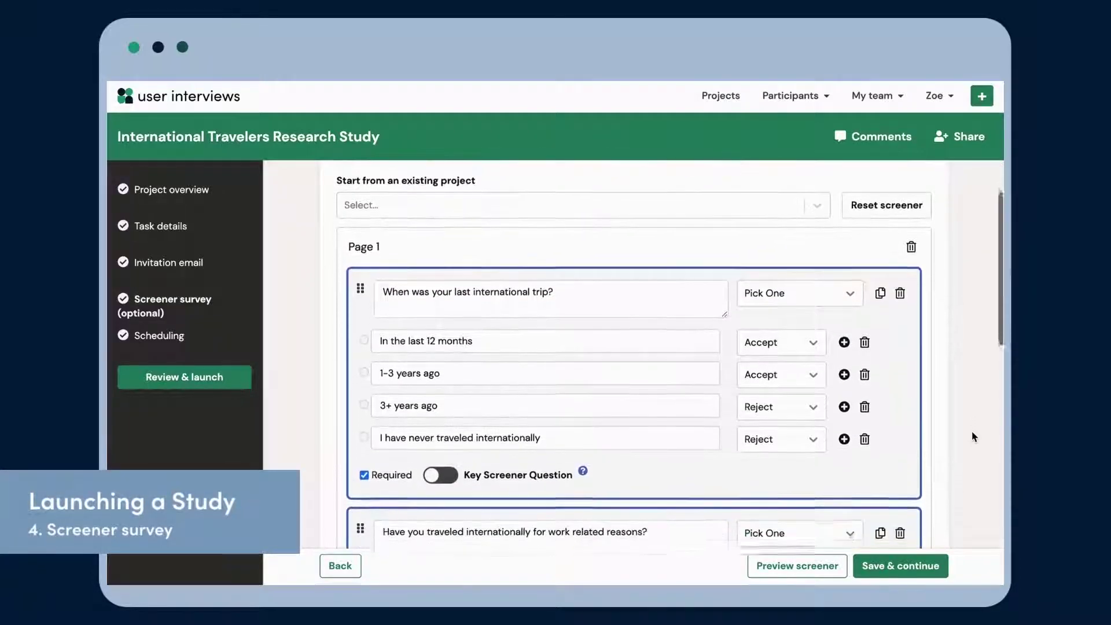
{"action": "scroll", "coordinate": [974, 437], "scroll_direction": "down", "scroll_amount": 3}
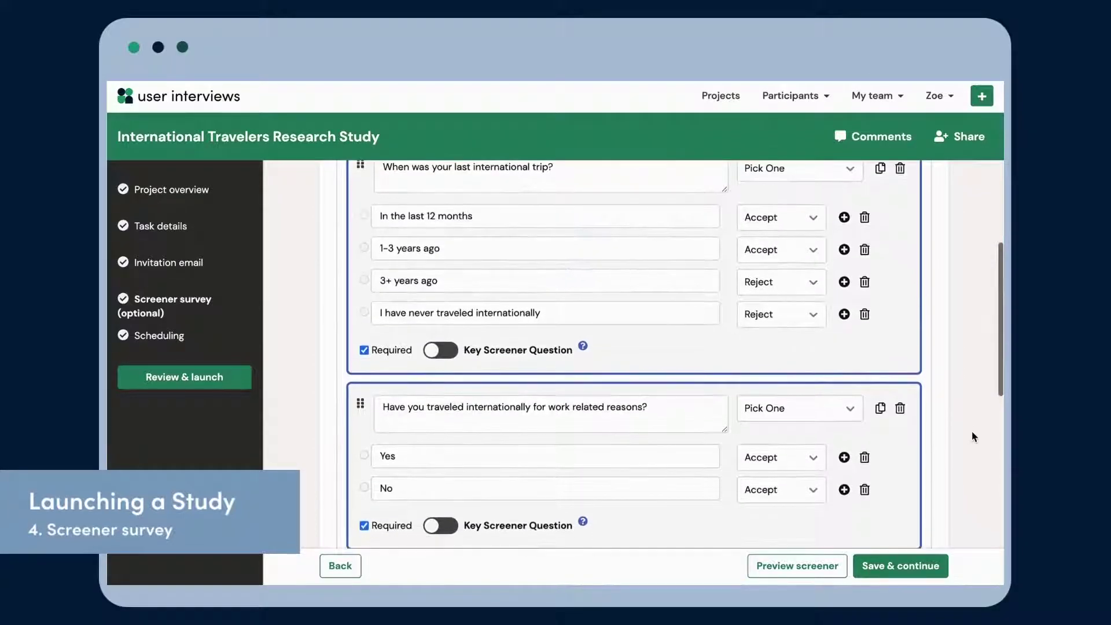
{"action": "scroll", "coordinate": [974, 437], "scroll_direction": "down", "scroll_amount": 5}
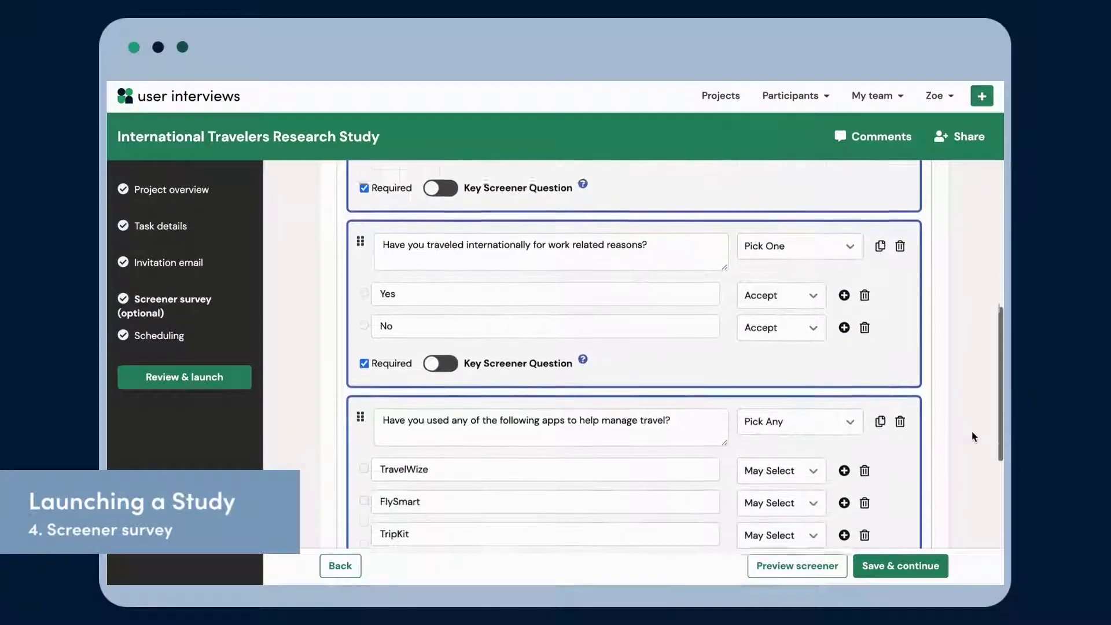
{"action": "scroll", "coordinate": [974, 437], "scroll_direction": "down", "scroll_amount": 4}
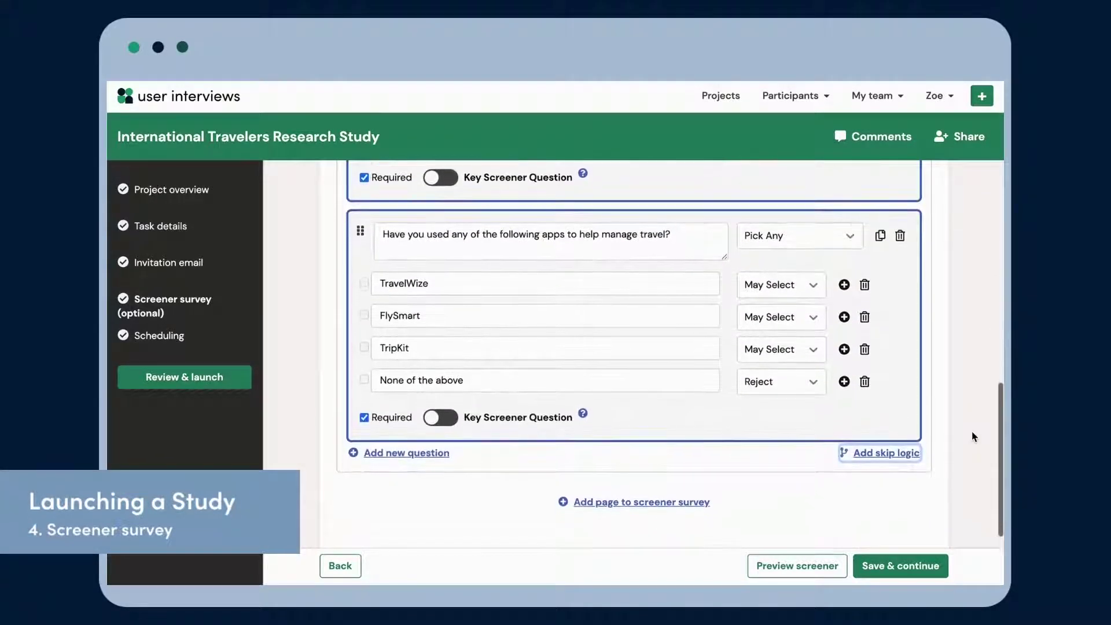
{"action": "left_click", "coordinate": [880, 458]}
{"action": "left_click", "coordinate": [457, 310]}
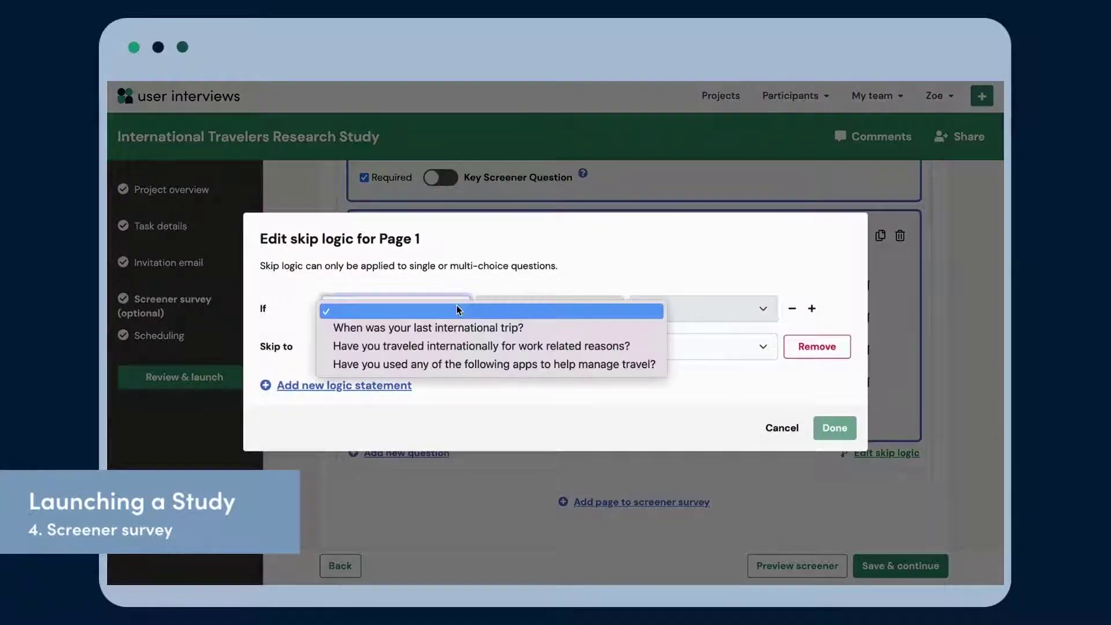
{"action": "left_click", "coordinate": [496, 325]}
{"action": "left_click", "coordinate": [760, 314]}
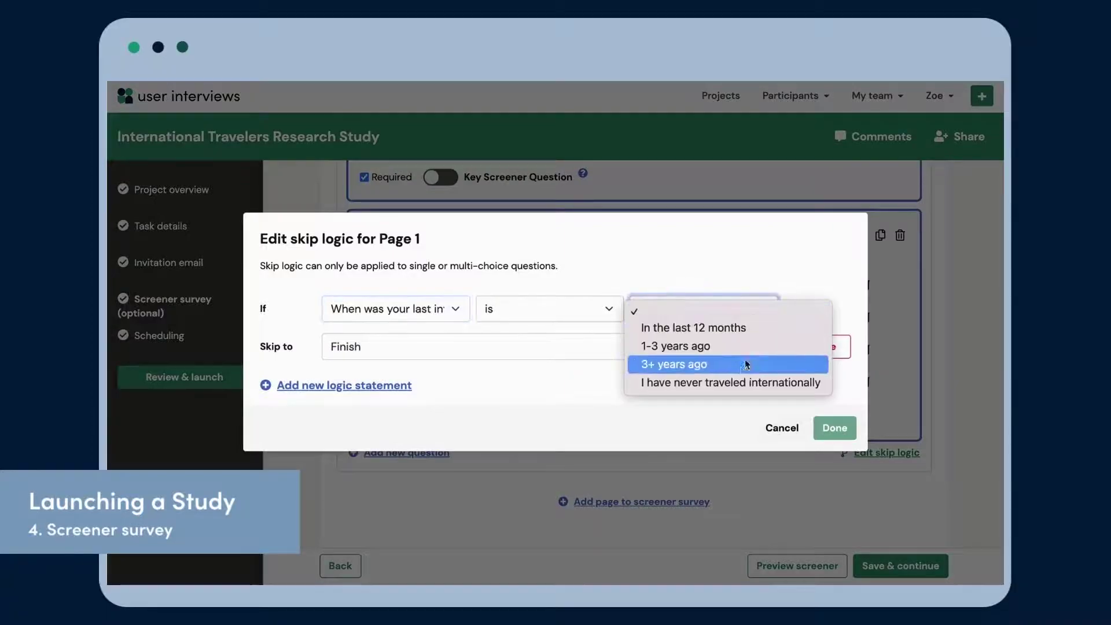
{"action": "left_click", "coordinate": [735, 383]}
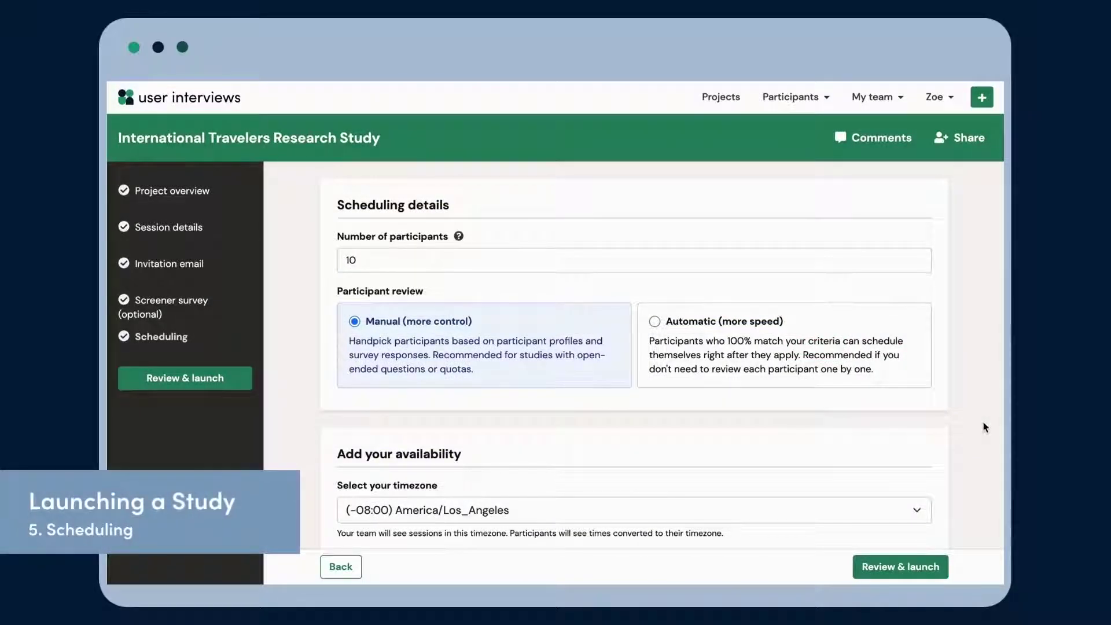
- Add an 11:30 - 12:00 availability slot on Mon, Mar 28 to the study's scheduling calendar
{"action": "scroll", "coordinate": [986, 427], "scroll_direction": "down", "scroll_amount": 3}
{"action": "scroll", "coordinate": [985, 427], "scroll_direction": "down", "scroll_amount": 4}
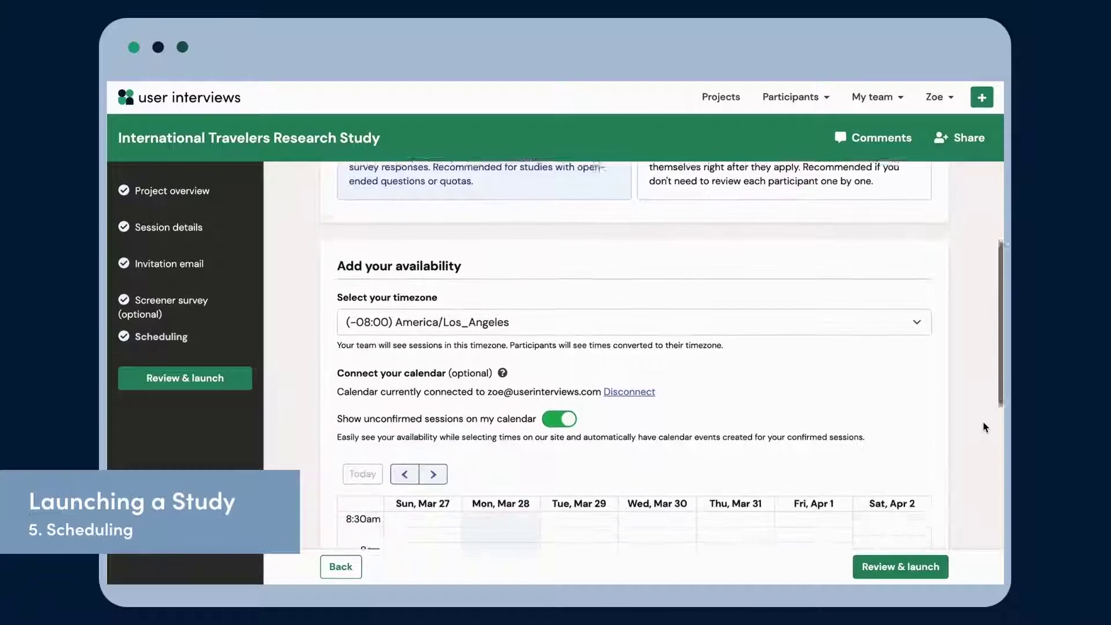
{"action": "scroll", "coordinate": [986, 427], "scroll_direction": "down", "scroll_amount": 4}
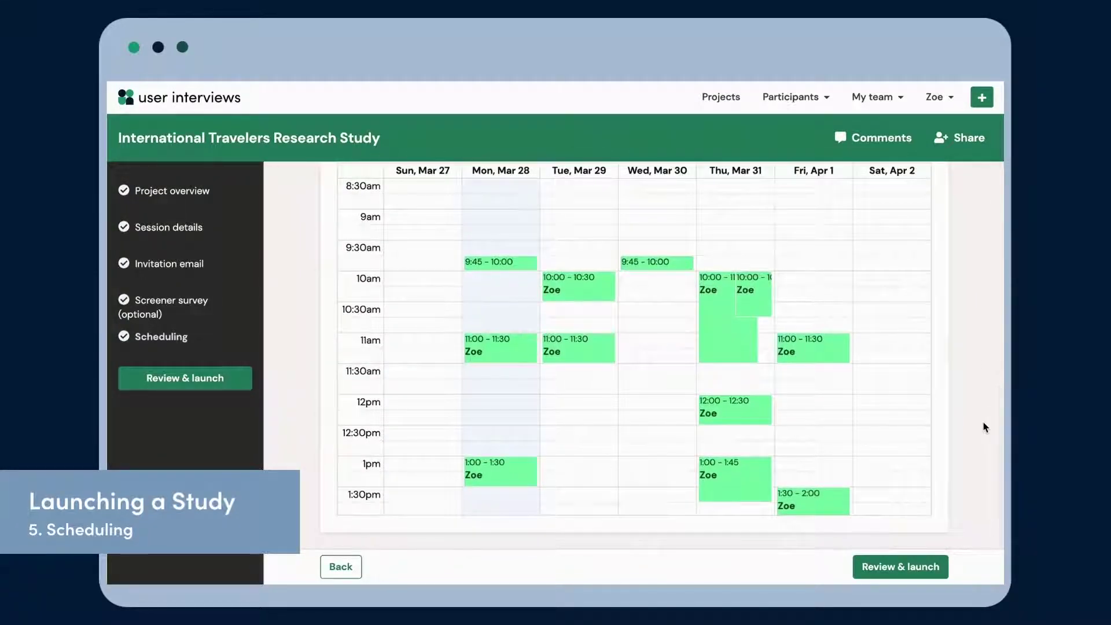
{"action": "left_click", "coordinate": [513, 378]}
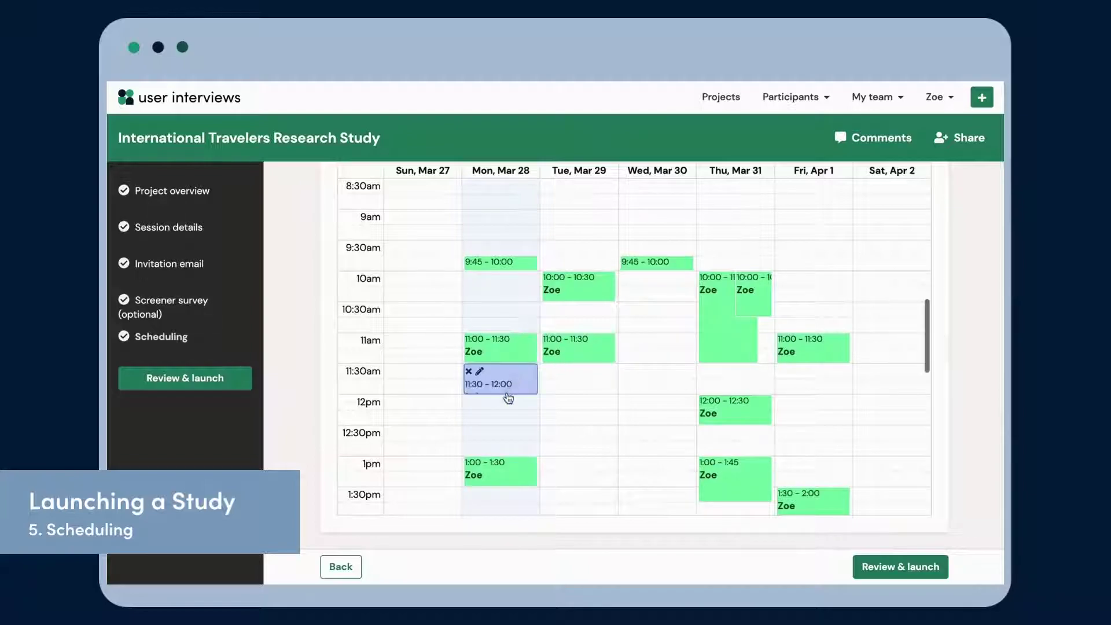
- Add availability slots on Mon, Mar 28 at 12:00 and 12:30, Tue, Mar 29 at 11:30, 12:15 and 1:00, and two on Wed, Mar 30
{"action": "left_click", "coordinate": [505, 406]}
{"action": "left_click", "coordinate": [499, 436]}
{"action": "left_click", "coordinate": [578, 375]}
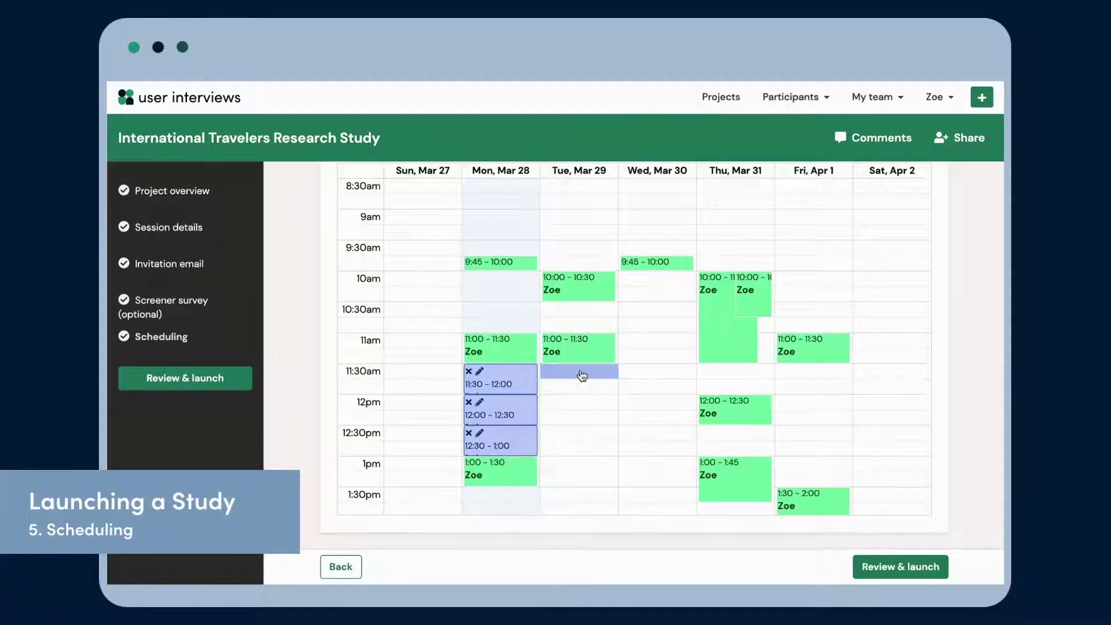
{"action": "left_click", "coordinate": [580, 414]}
{"action": "left_click", "coordinate": [570, 465]}
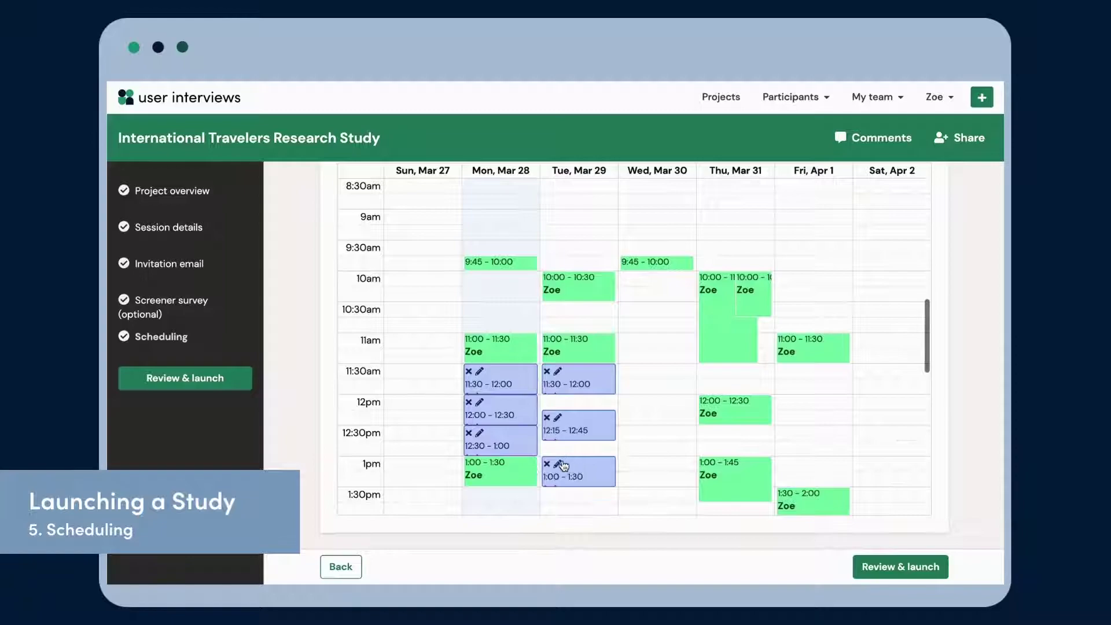
{"action": "left_click", "coordinate": [651, 409]}
{"action": "left_click", "coordinate": [645, 496]}
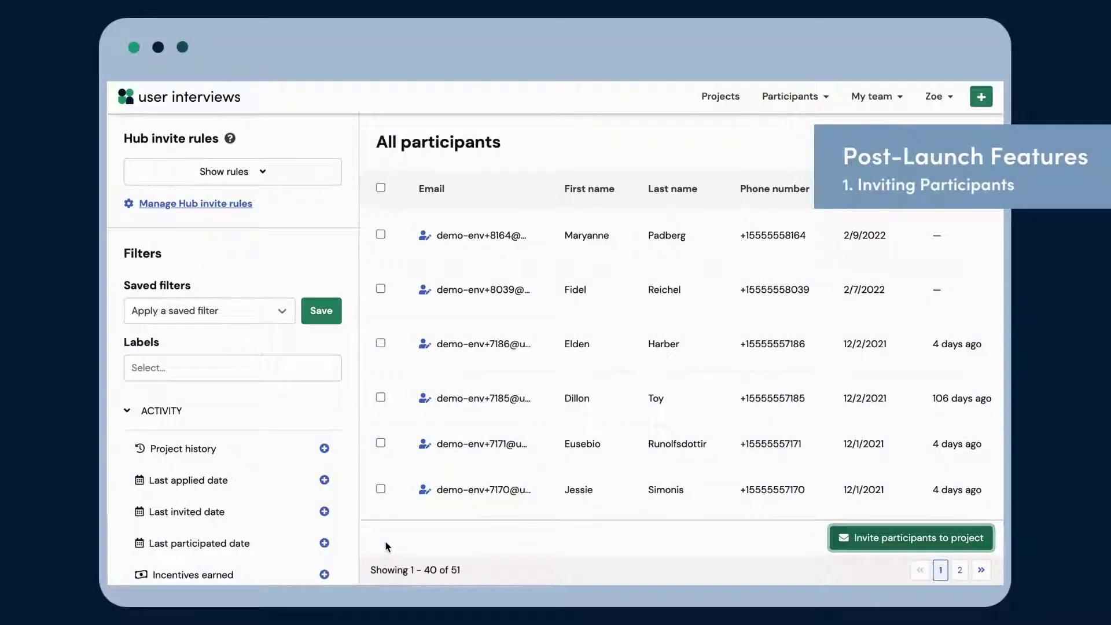
- Filter the All participants list by the label "march beta testers"
{"action": "left_click", "coordinate": [307, 373]}
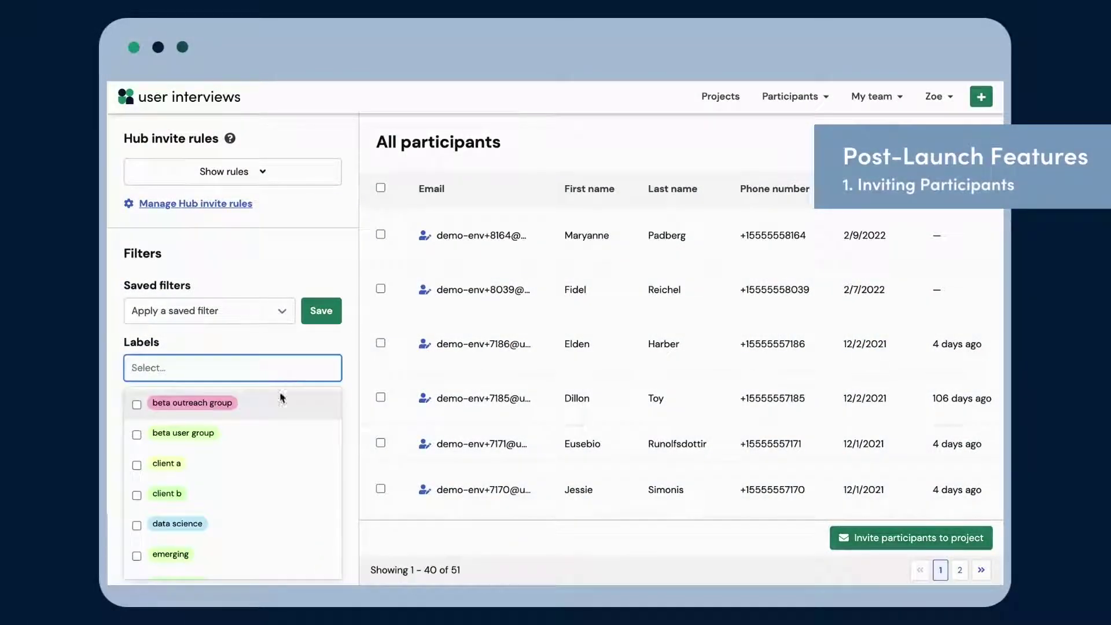
{"action": "scroll", "coordinate": [269, 480], "scroll_direction": "down", "scroll_amount": 3}
{"action": "left_click", "coordinate": [199, 505]}
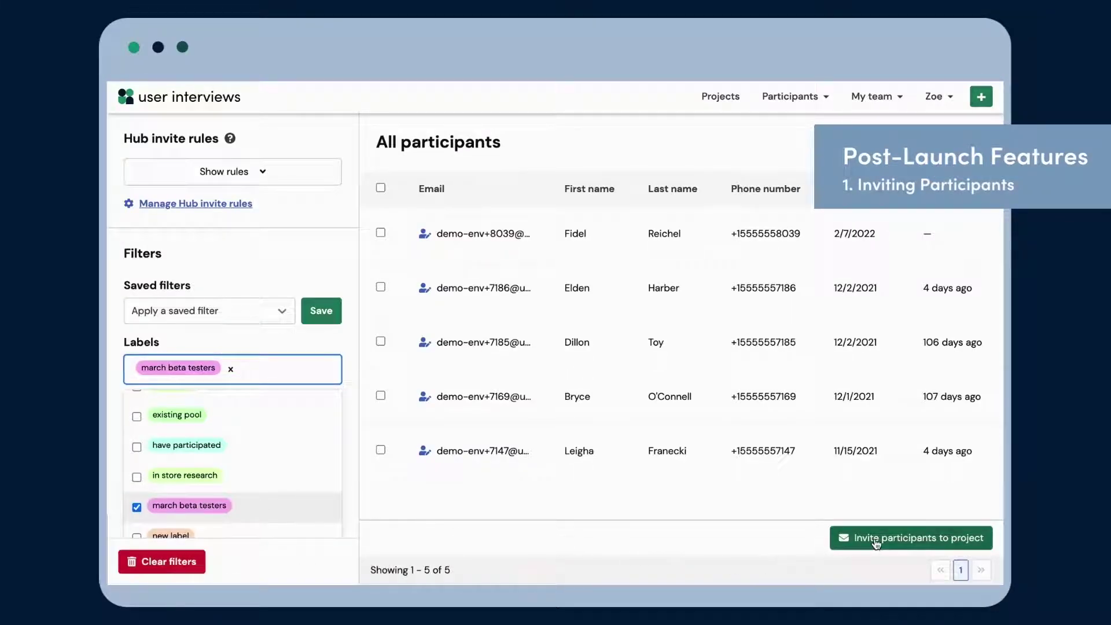
- Prepare an invitation of the filtered participants to International Travelers Research Study, setting the number of participants to invite to 3
{"action": "left_click", "coordinate": [876, 541]}
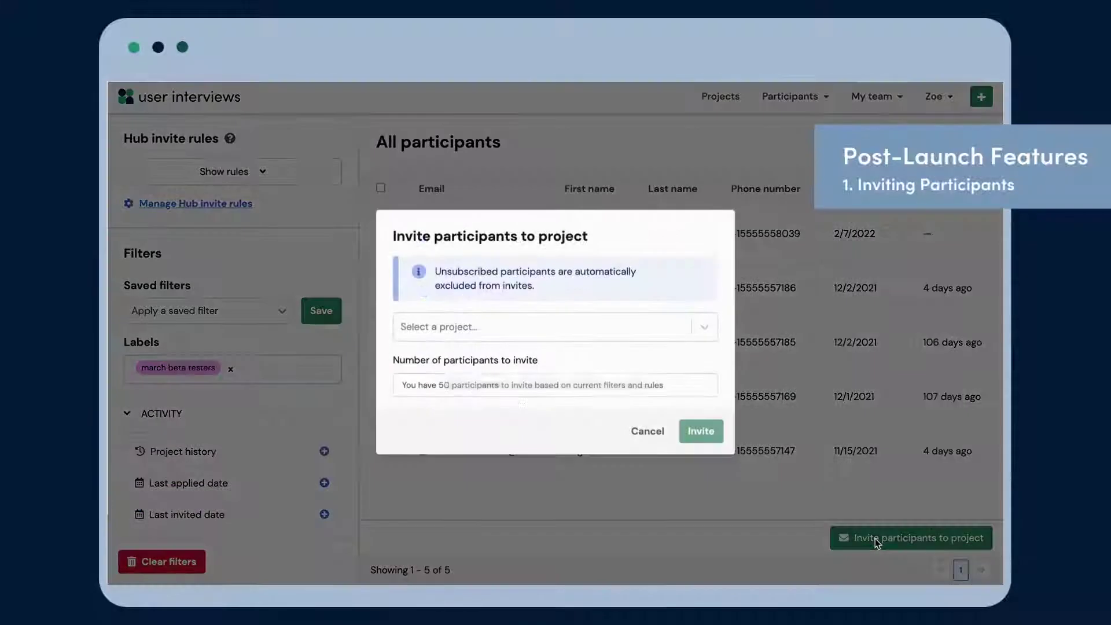
{"action": "left_click", "coordinate": [705, 327]}
{"action": "scroll", "coordinate": [633, 501], "scroll_direction": "down", "scroll_amount": 5}
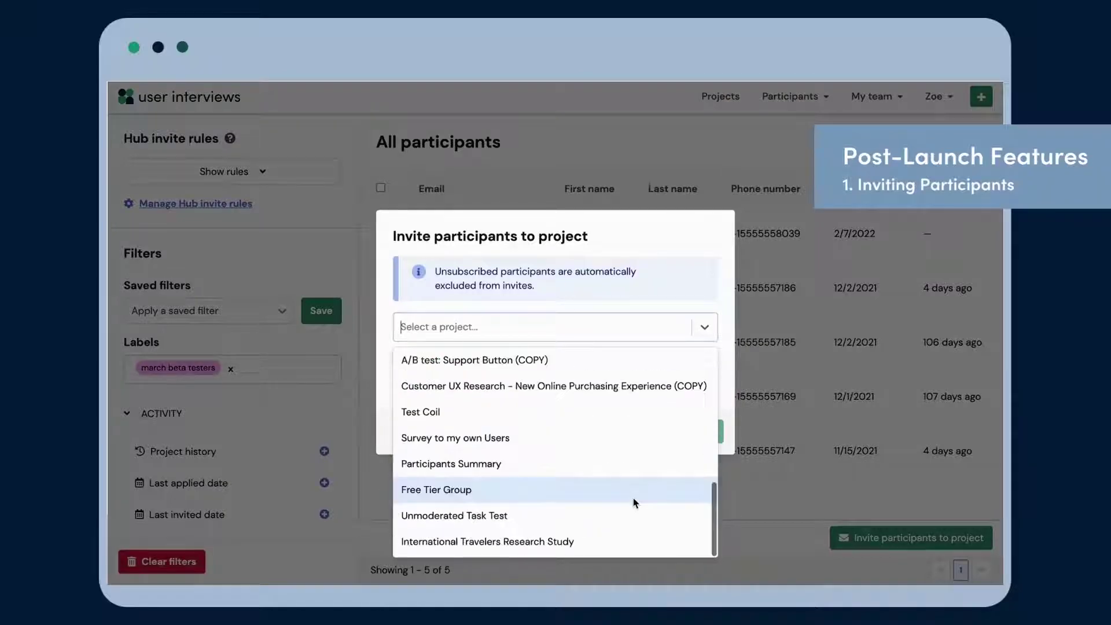
{"action": "left_click", "coordinate": [624, 543]}
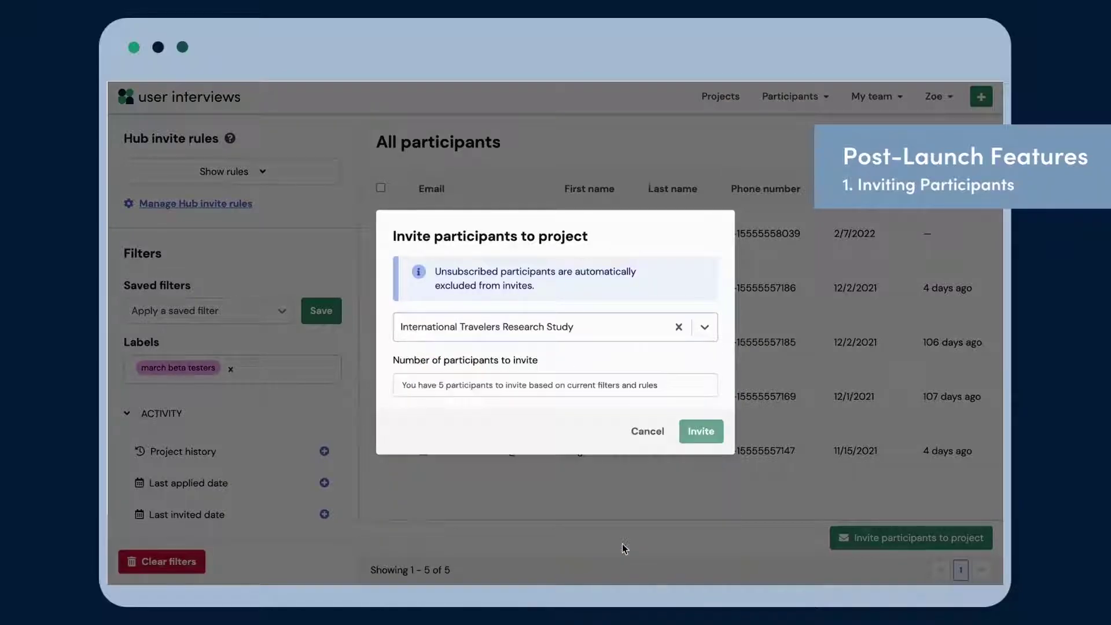
{"action": "left_click", "coordinate": [649, 387]}
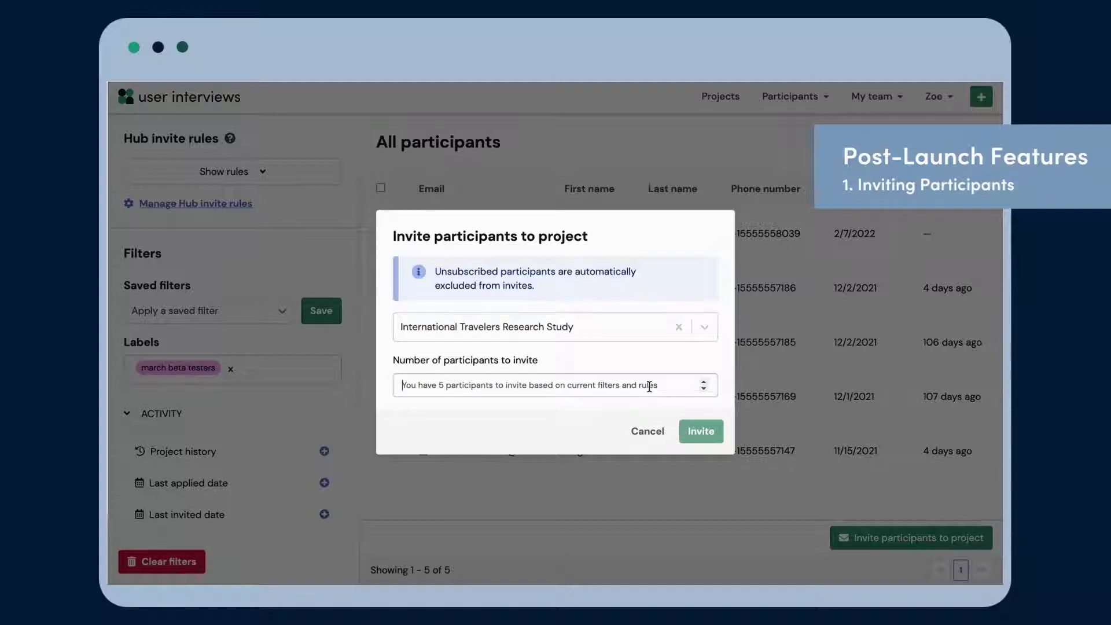
{"action": "type", "text": "3"}
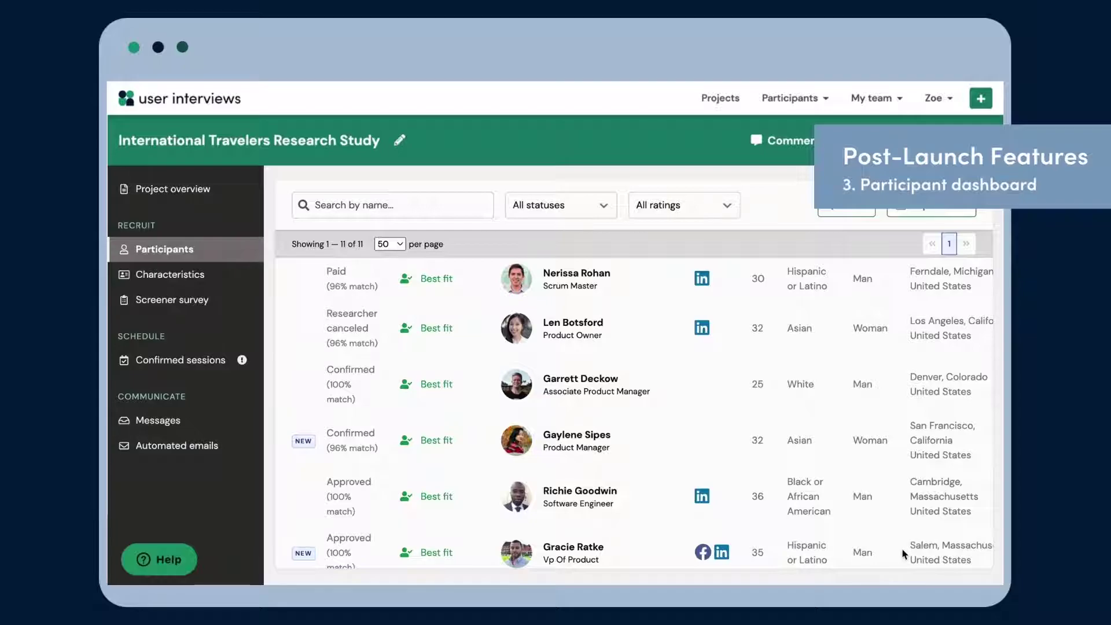
- Examine the statuses, match percentages and fit ratings in the participant list of International Travelers Research Study
{"action": "scroll", "coordinate": [903, 553], "scroll_direction": "down", "scroll_amount": 2}
{"action": "scroll", "coordinate": [903, 554], "scroll_direction": "down", "scroll_amount": 4}
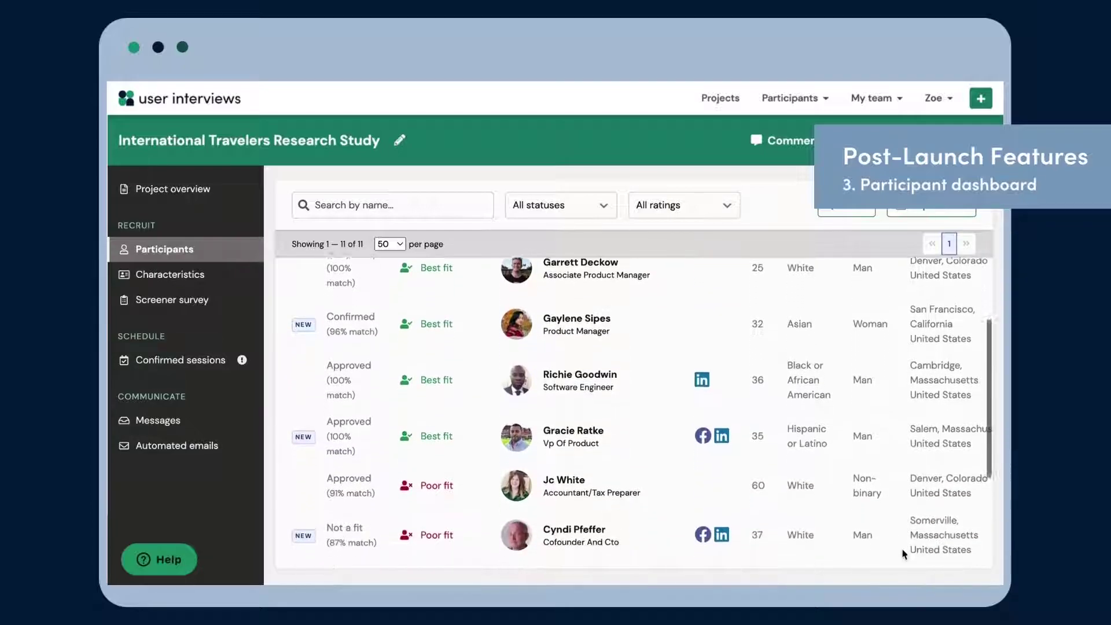
{"action": "scroll", "coordinate": [903, 554], "scroll_direction": "down", "scroll_amount": 2}
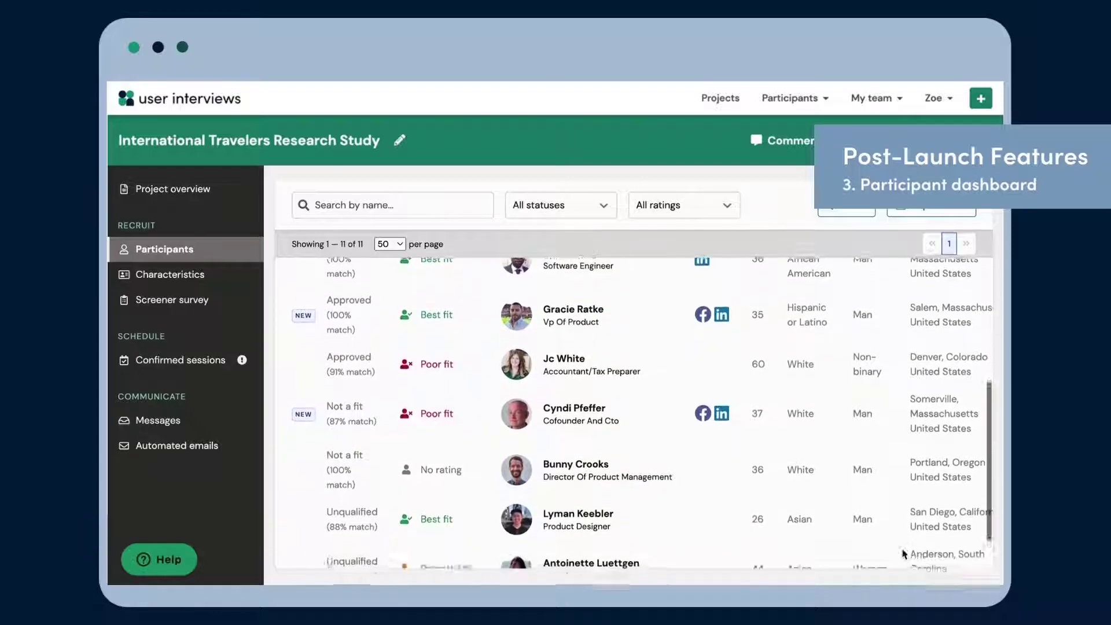